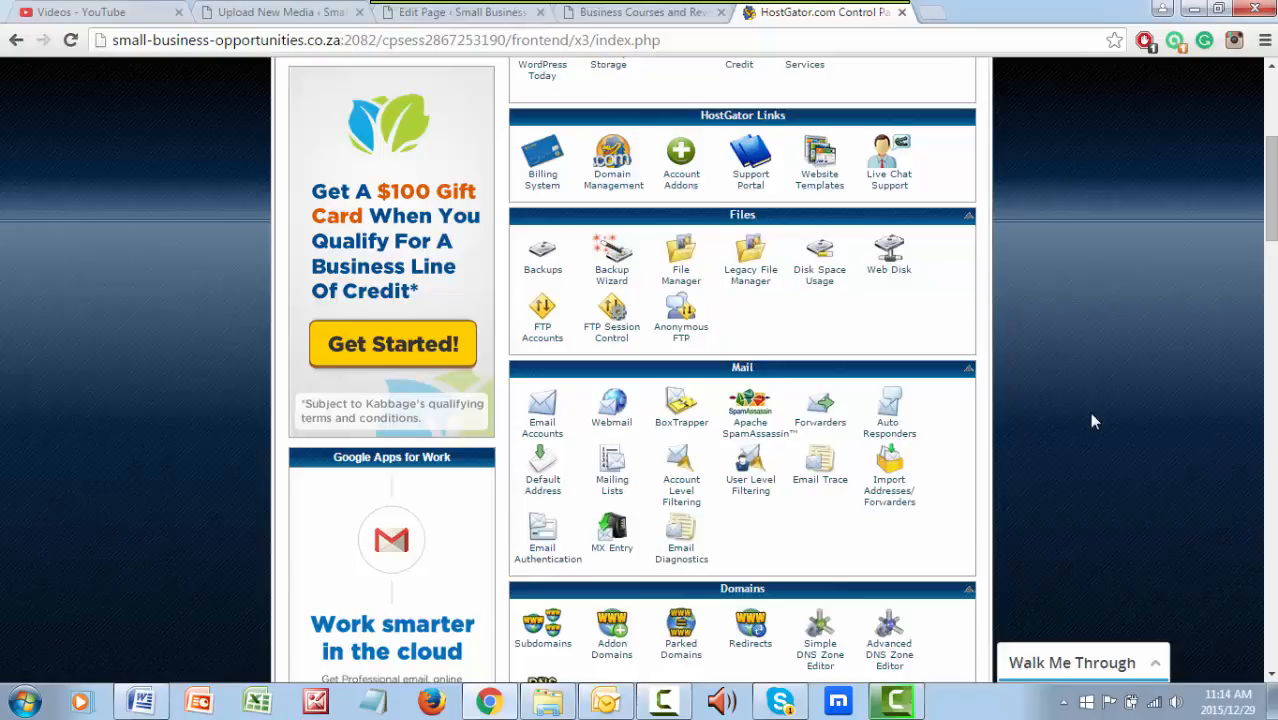
Open the Email Accounts section of the control panel
scroll(1089, 412, up, 3)
scroll(1089, 412, down, 3)
scroll(1089, 412, down, 1)
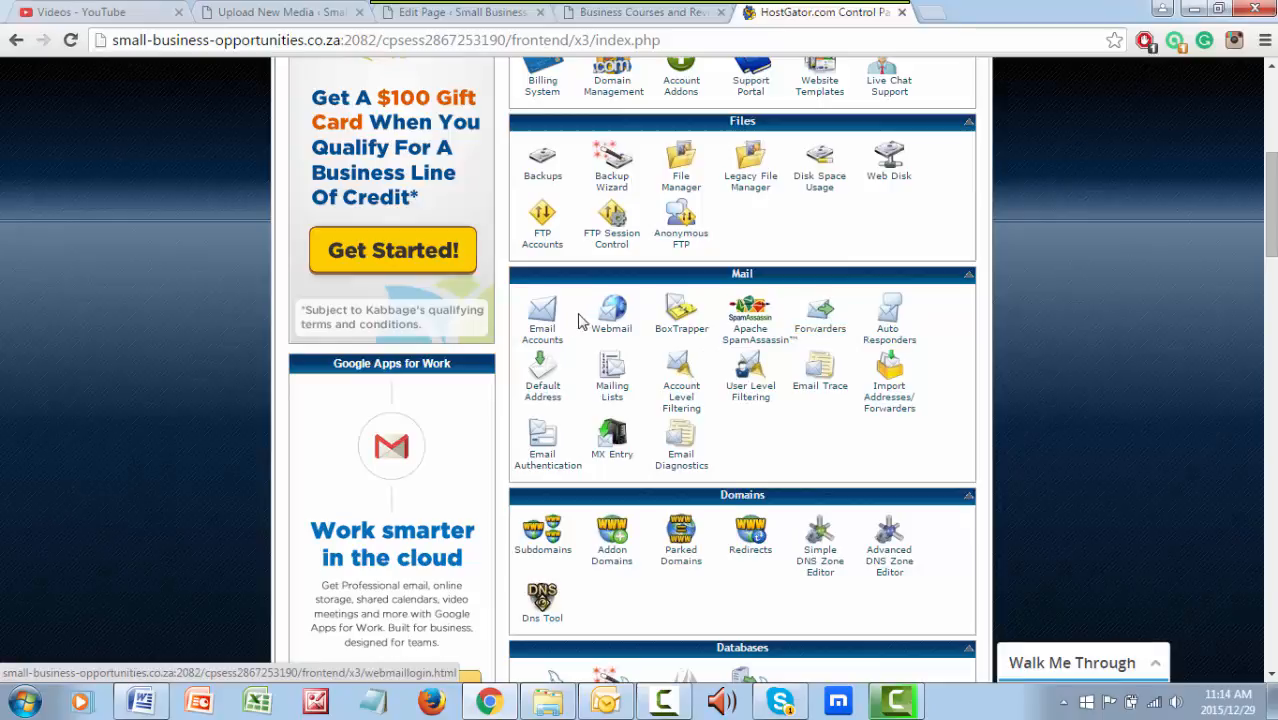
click(549, 338)
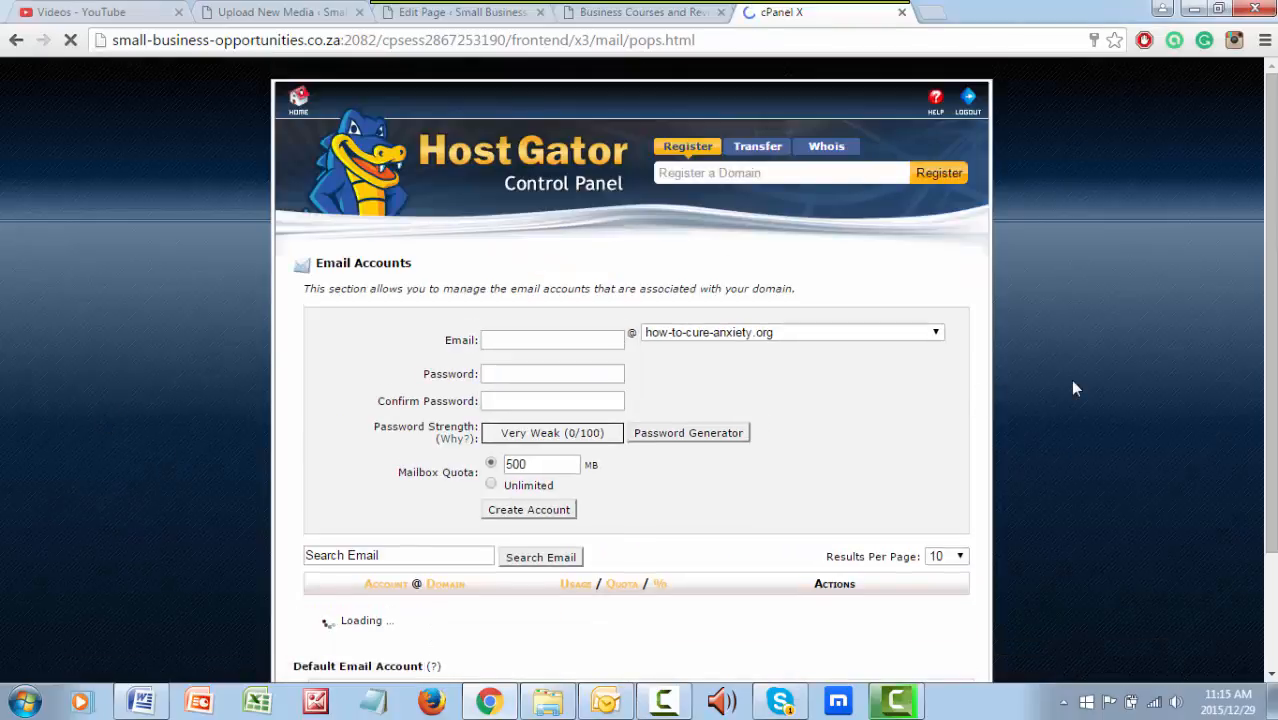
Enter a person's full name as the new email username and choose the small-business-opportunities.co.za domain
scroll(314, 586, down, 3)
scroll(373, 640, up, 1)
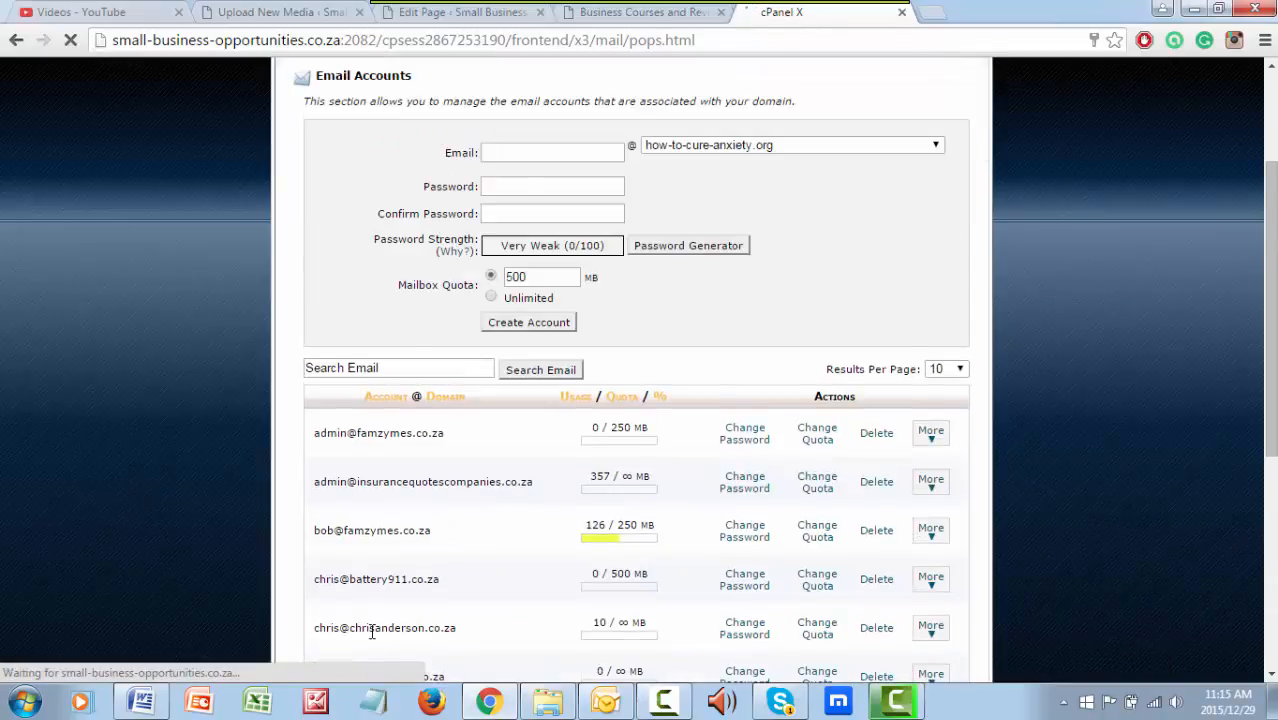
scroll(372, 634, down, 1)
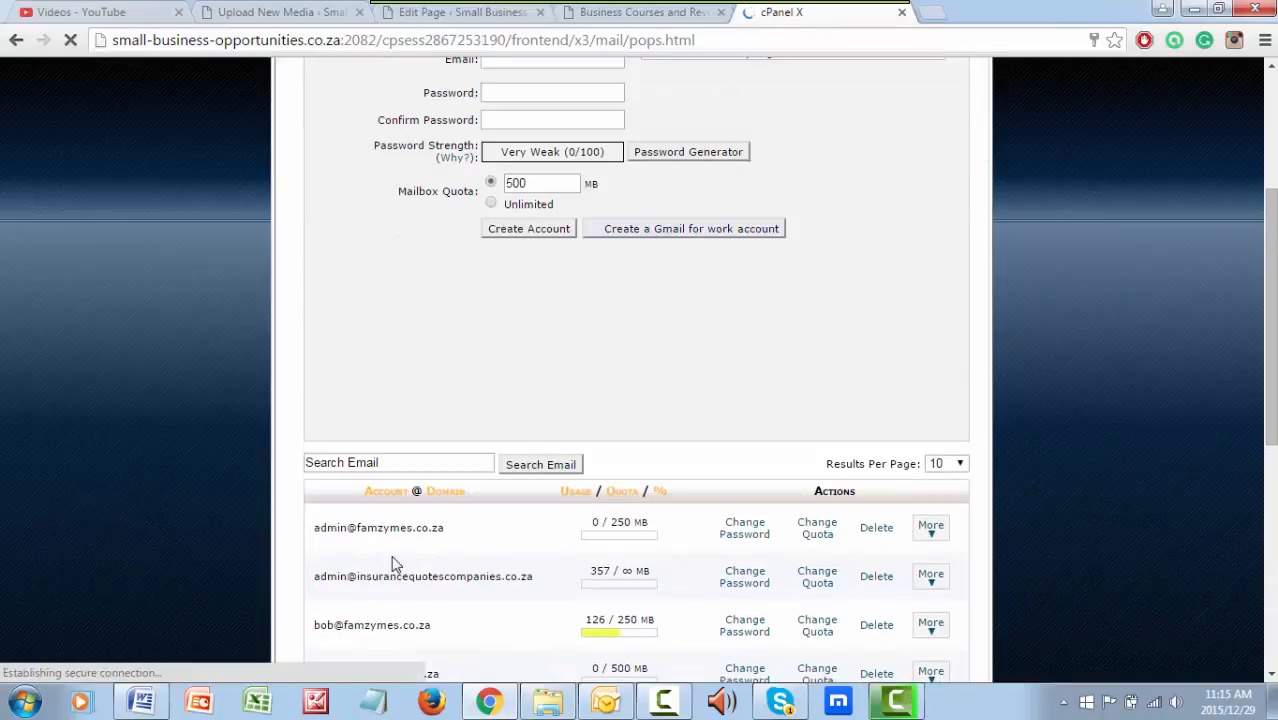
scroll(397, 564, down, 3)
scroll(503, 566, down, 1)
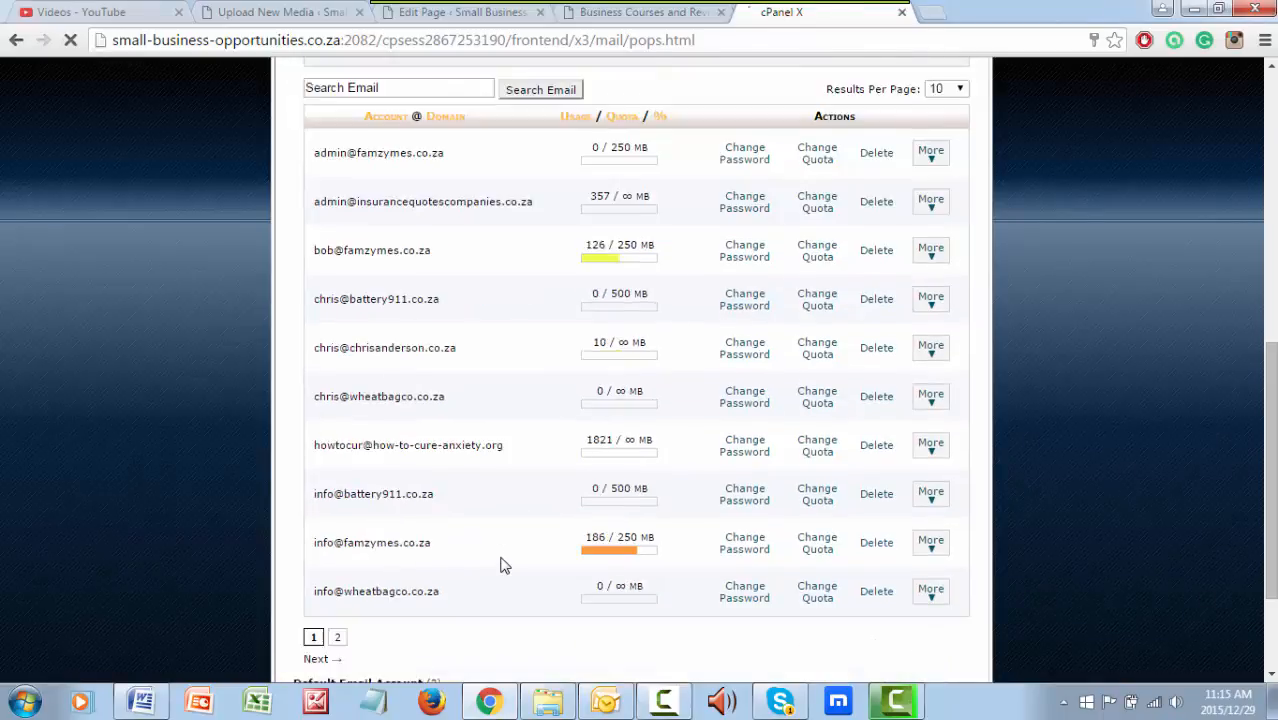
scroll(505, 560, up, 7)
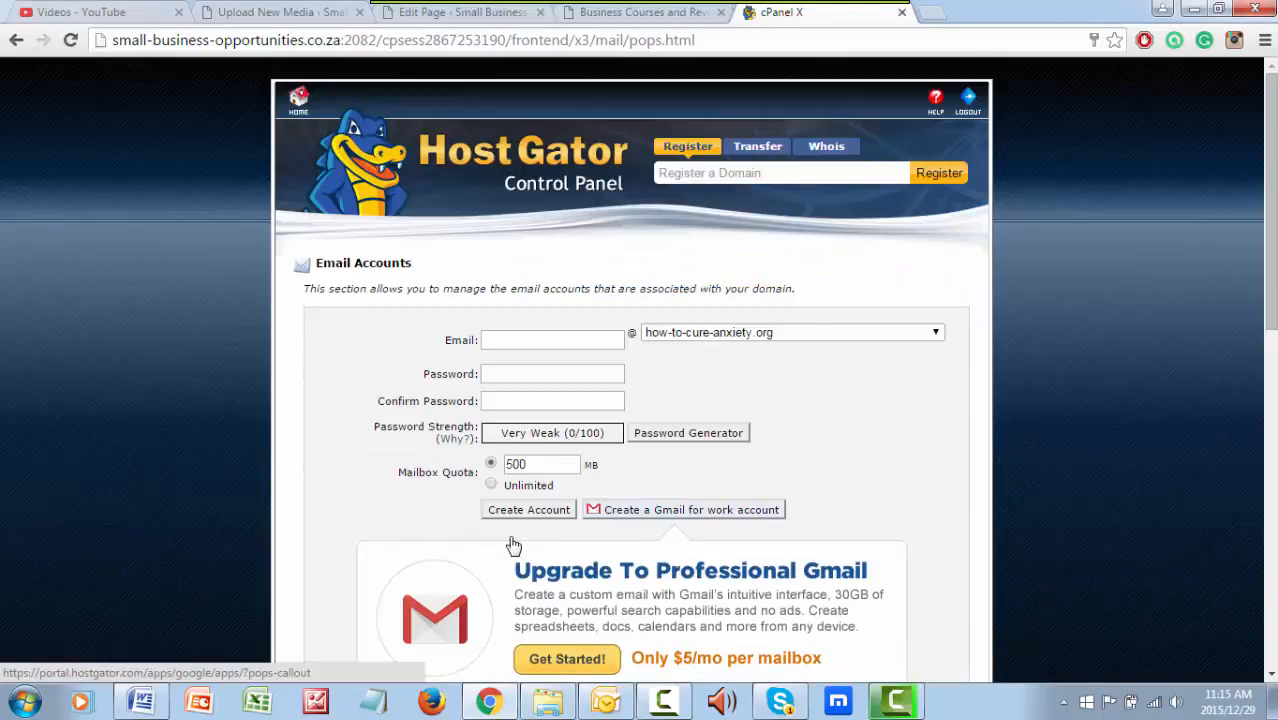
click(579, 337)
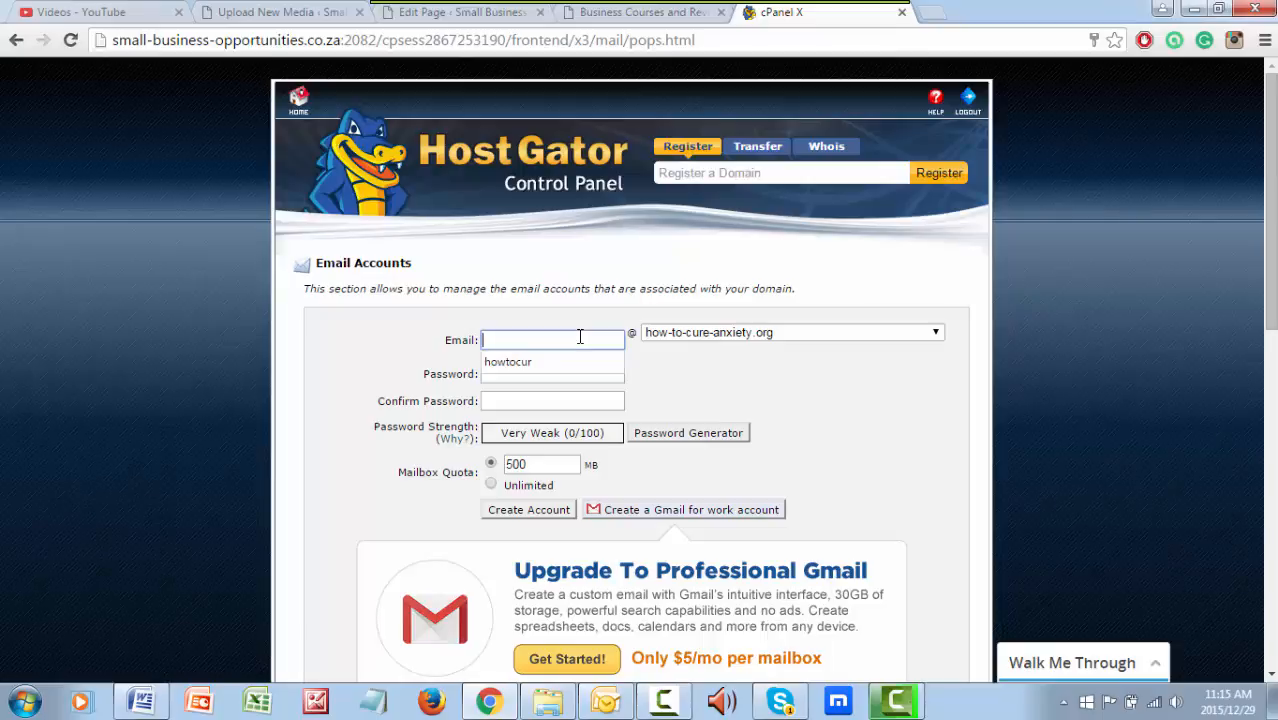
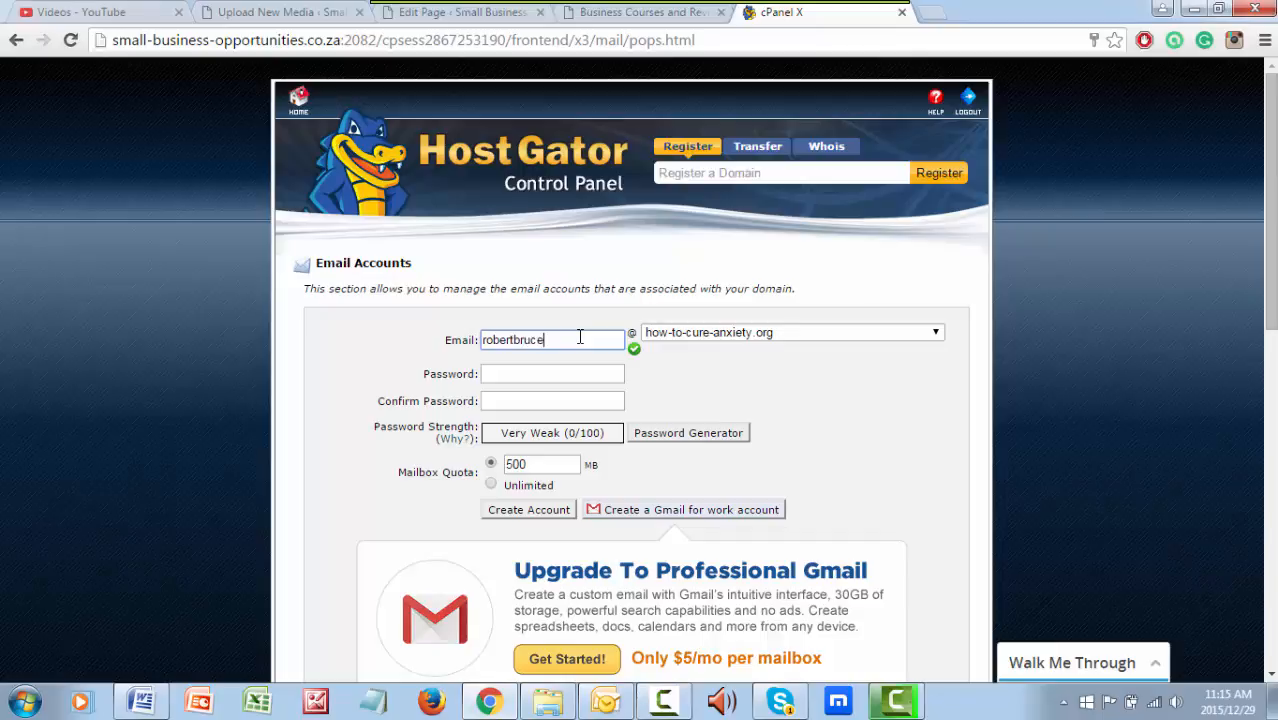
click(776, 334)
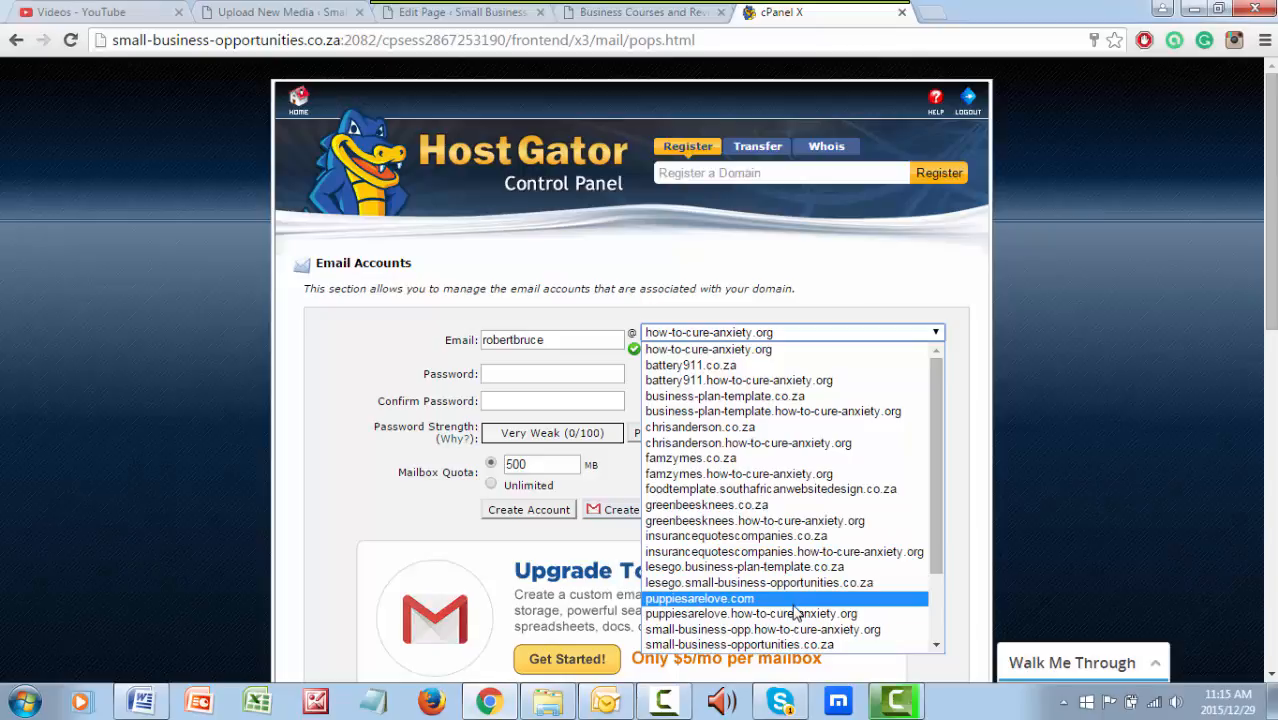
click(795, 644)
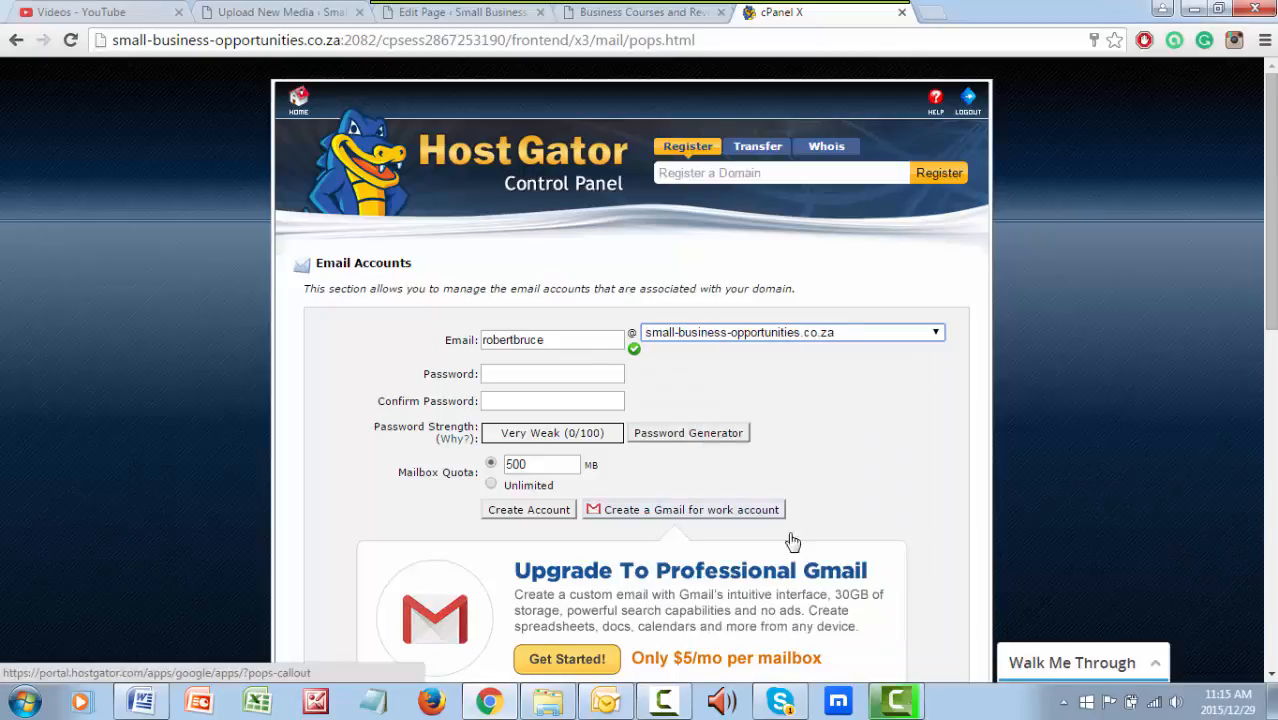
click(549, 340)
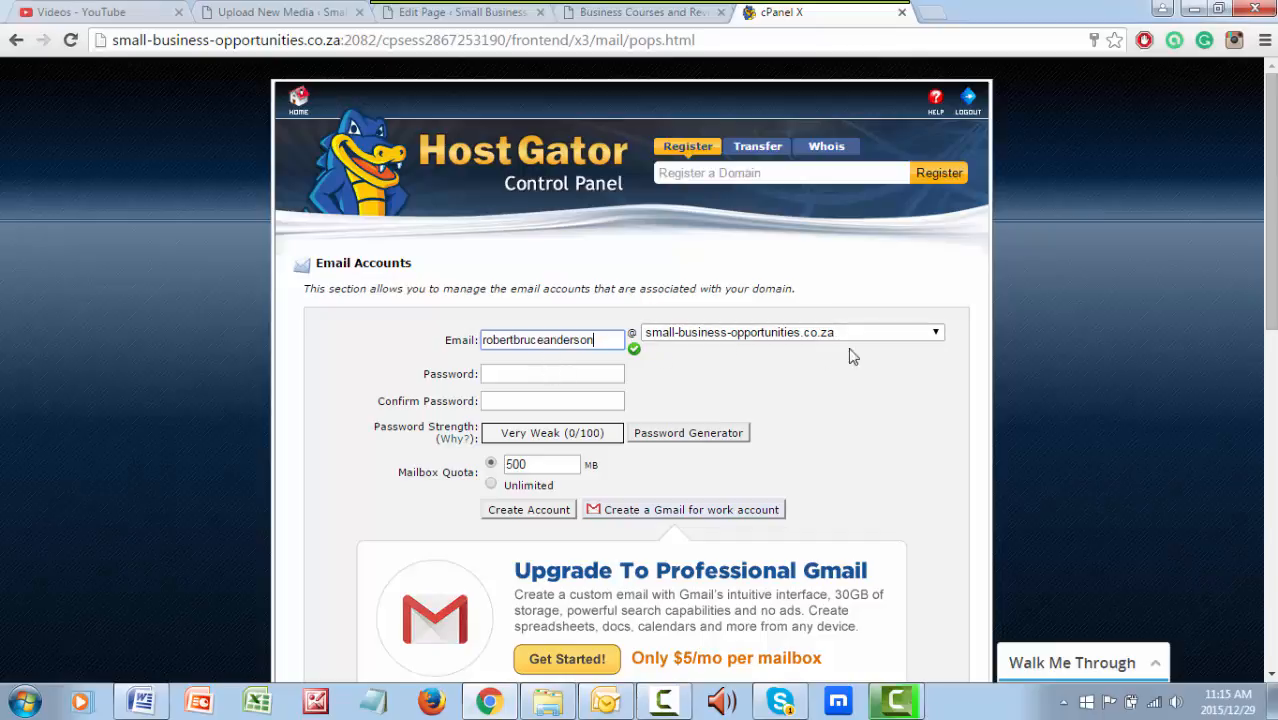
Open the Password Generator for the new account and lengthen the generated password with extra characters
click(546, 374)
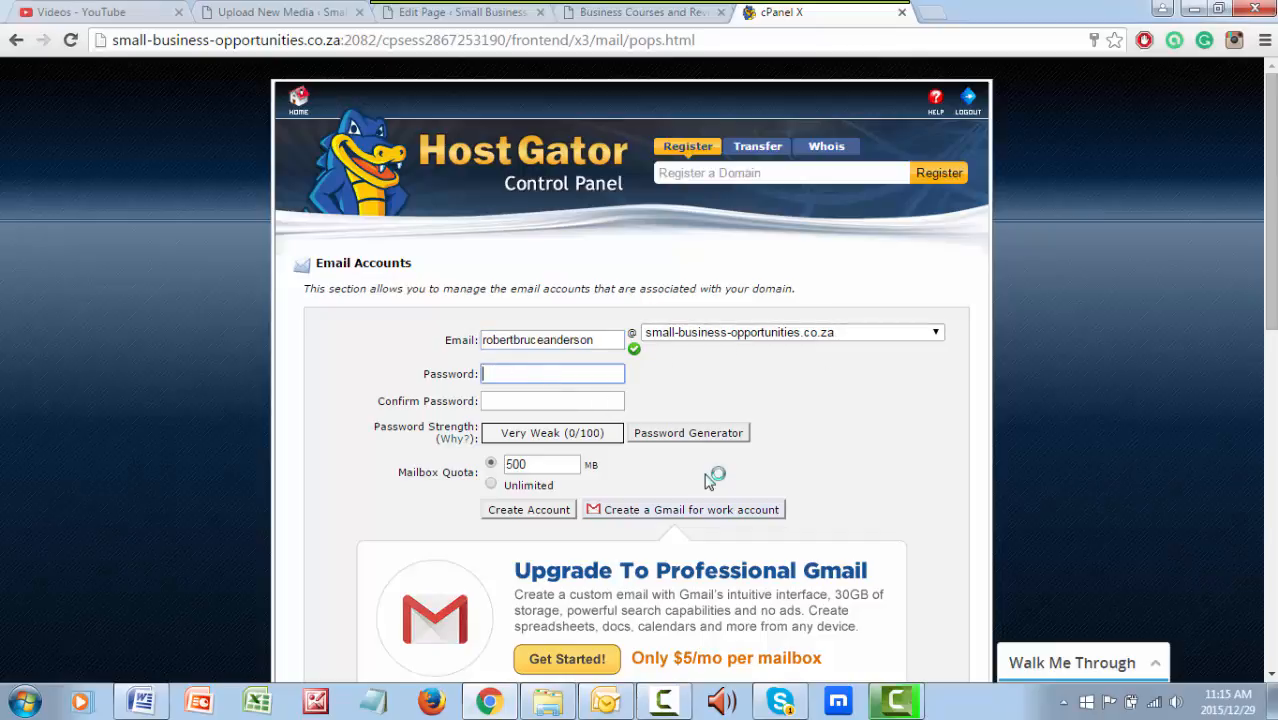
click(686, 435)
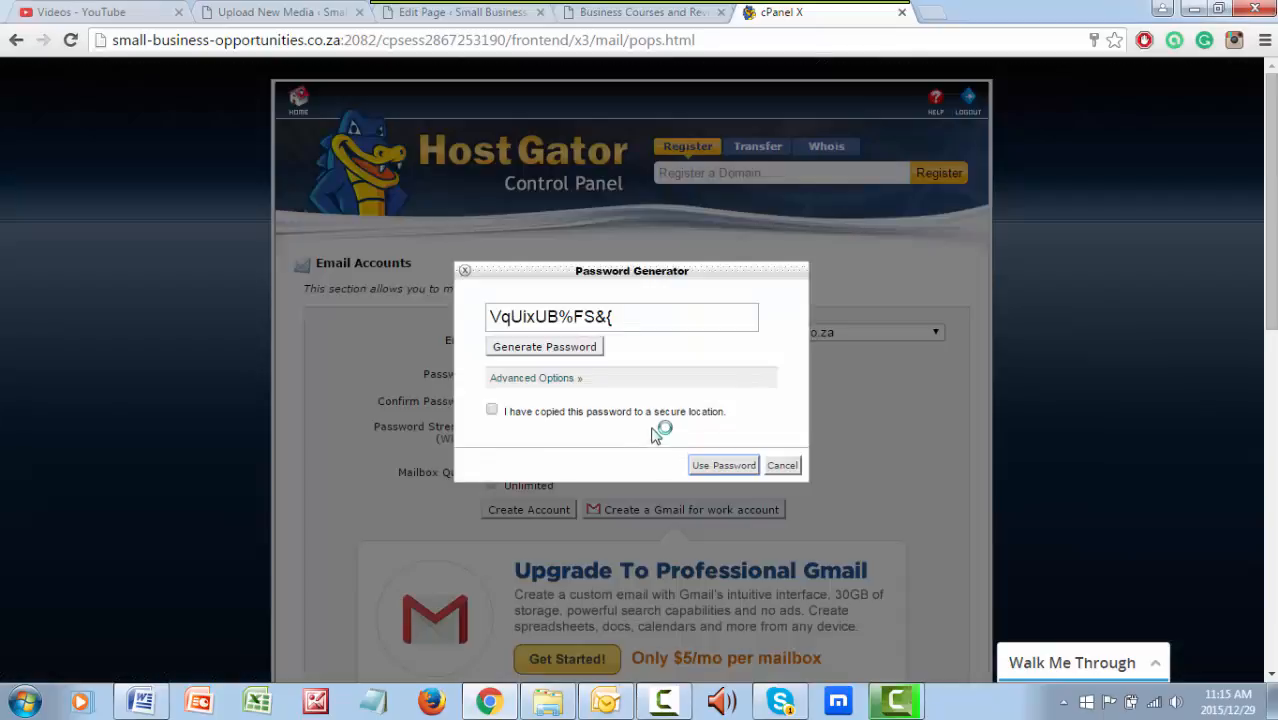
click(566, 318)
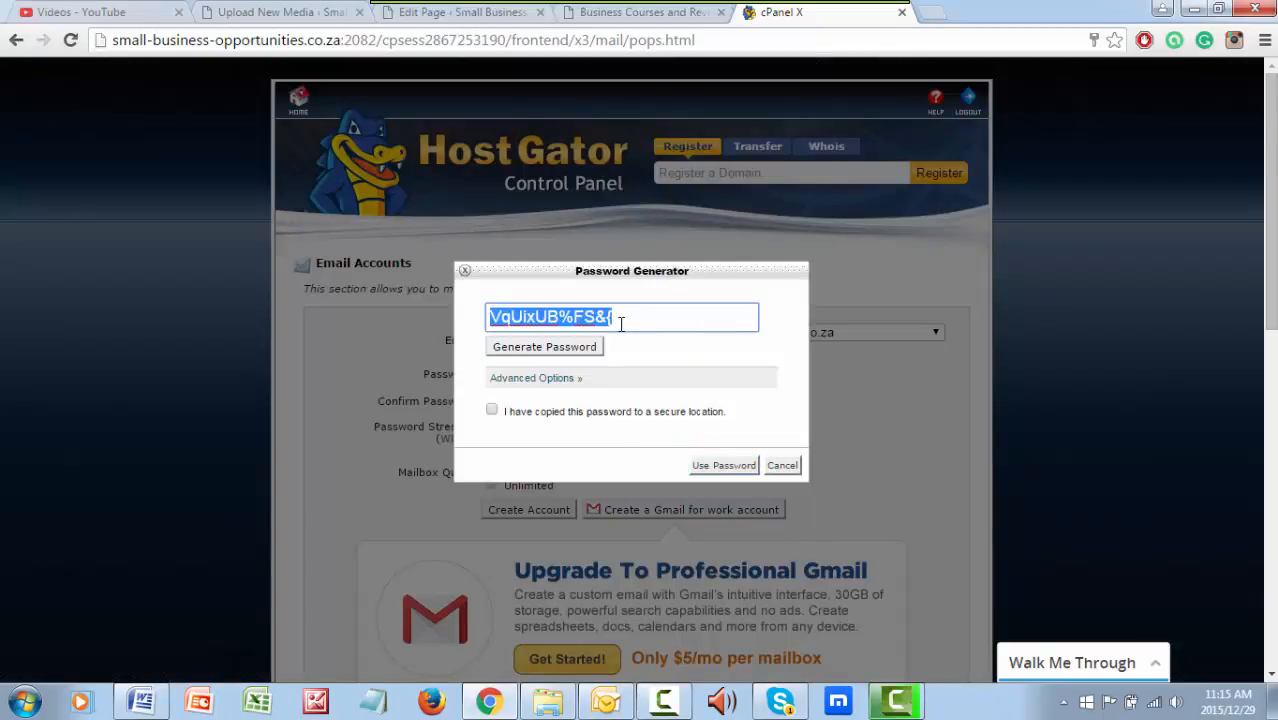
click(616, 316)
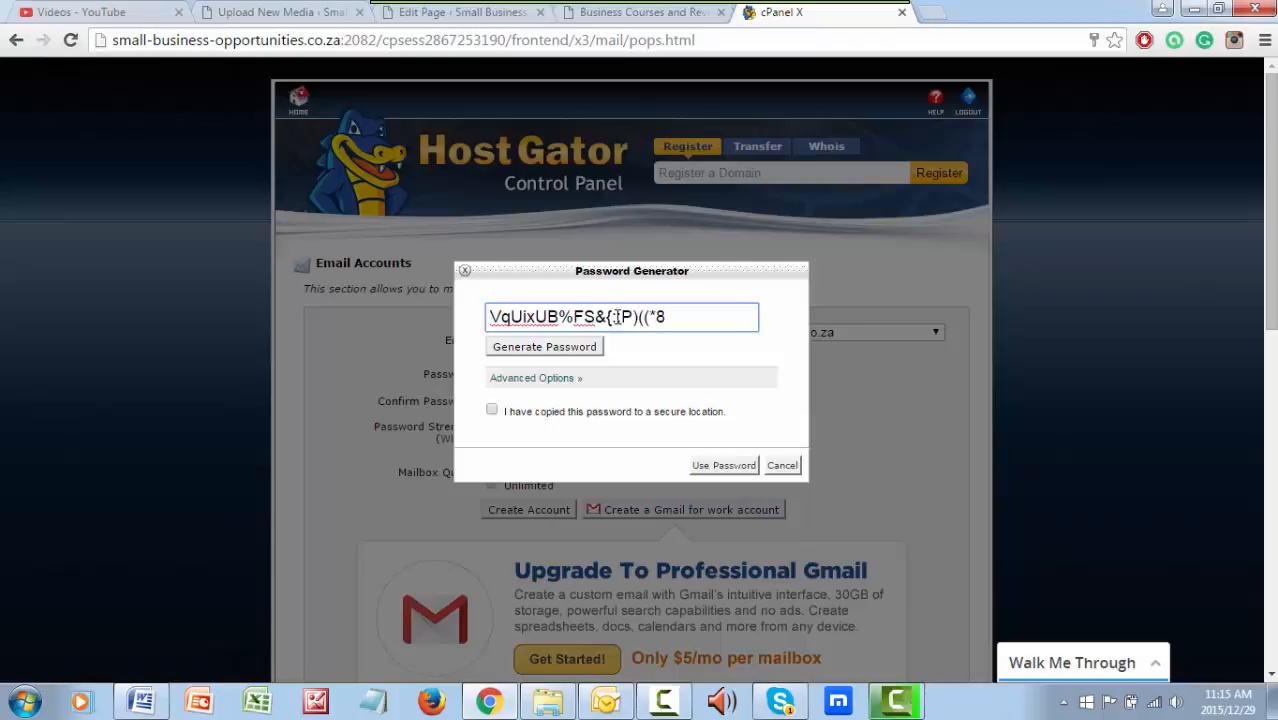
drag(669, 319, 434, 324)
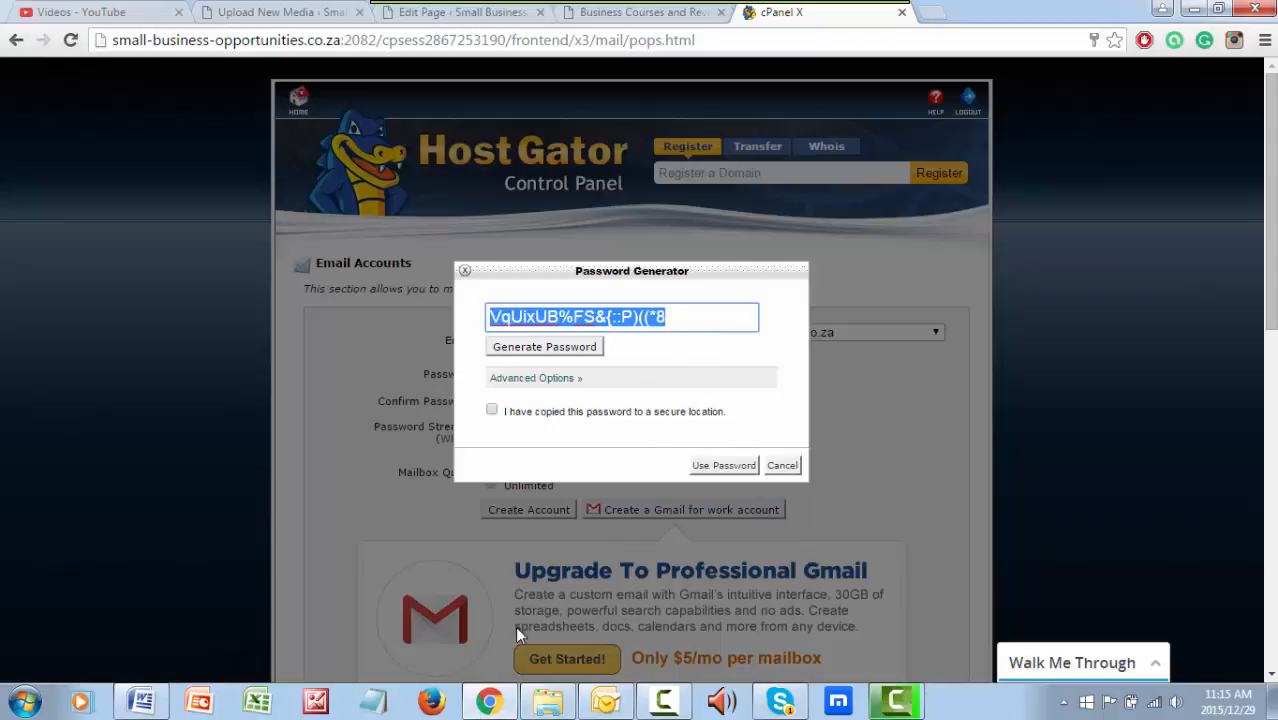
Copy the generated password and paste it into a Notepad document for safekeeping
click(385, 703)
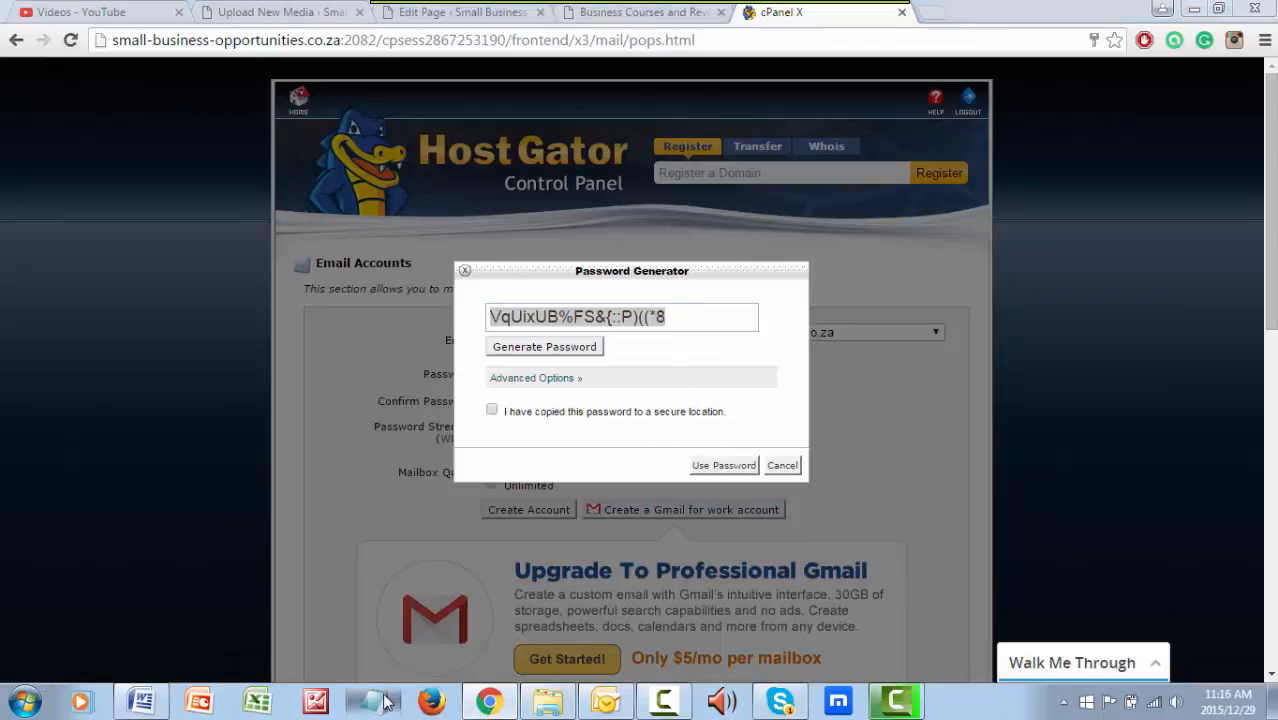
click(686, 319)
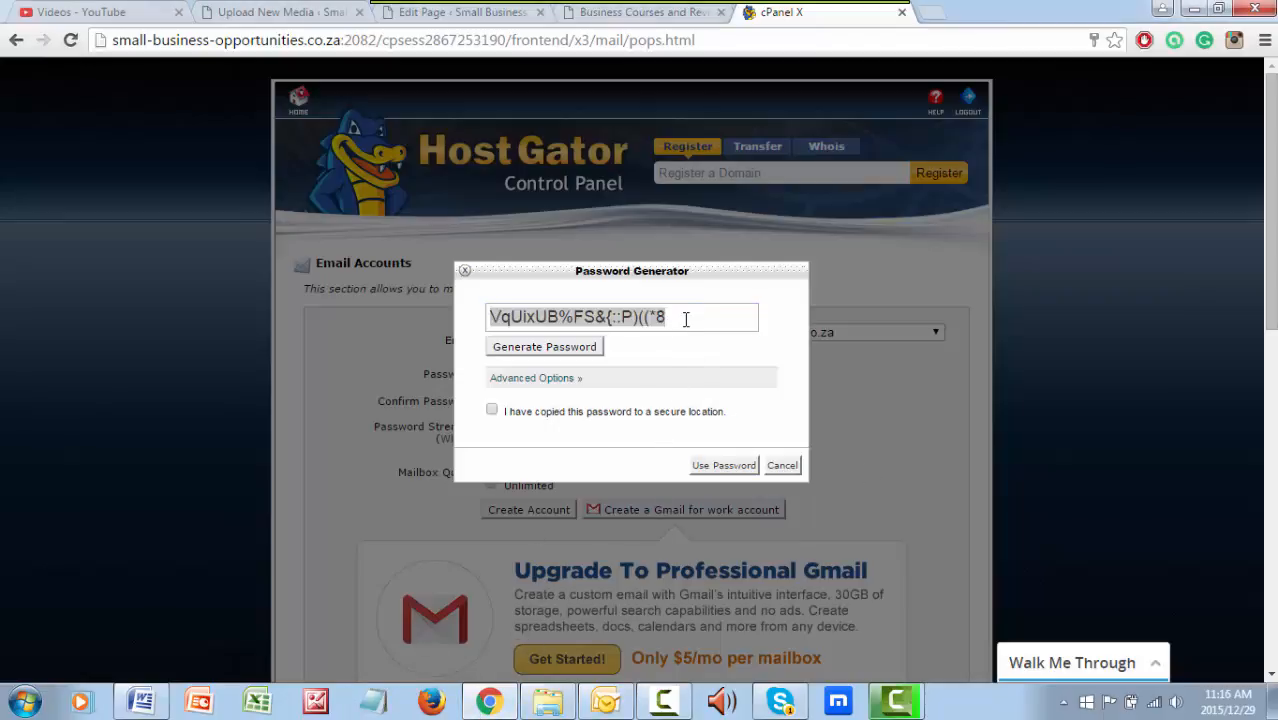
right_click(520, 322)
click(556, 359)
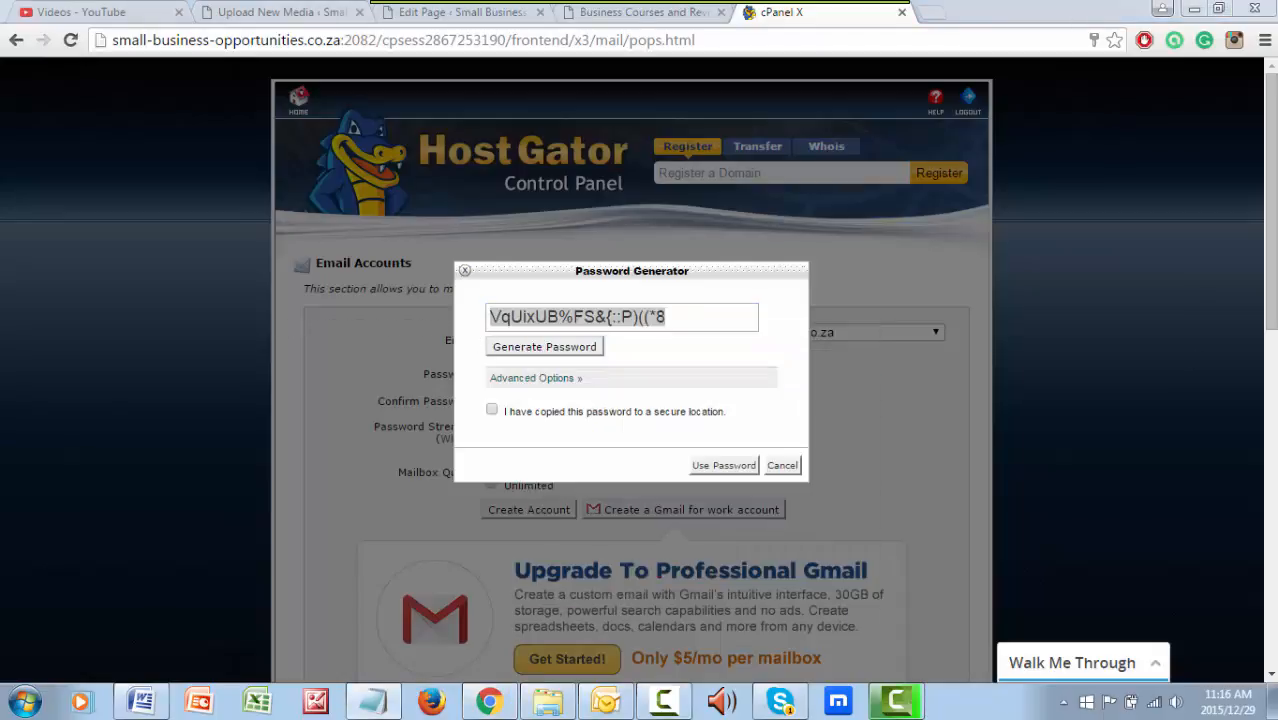
drag(1277, 268, 275, 270)
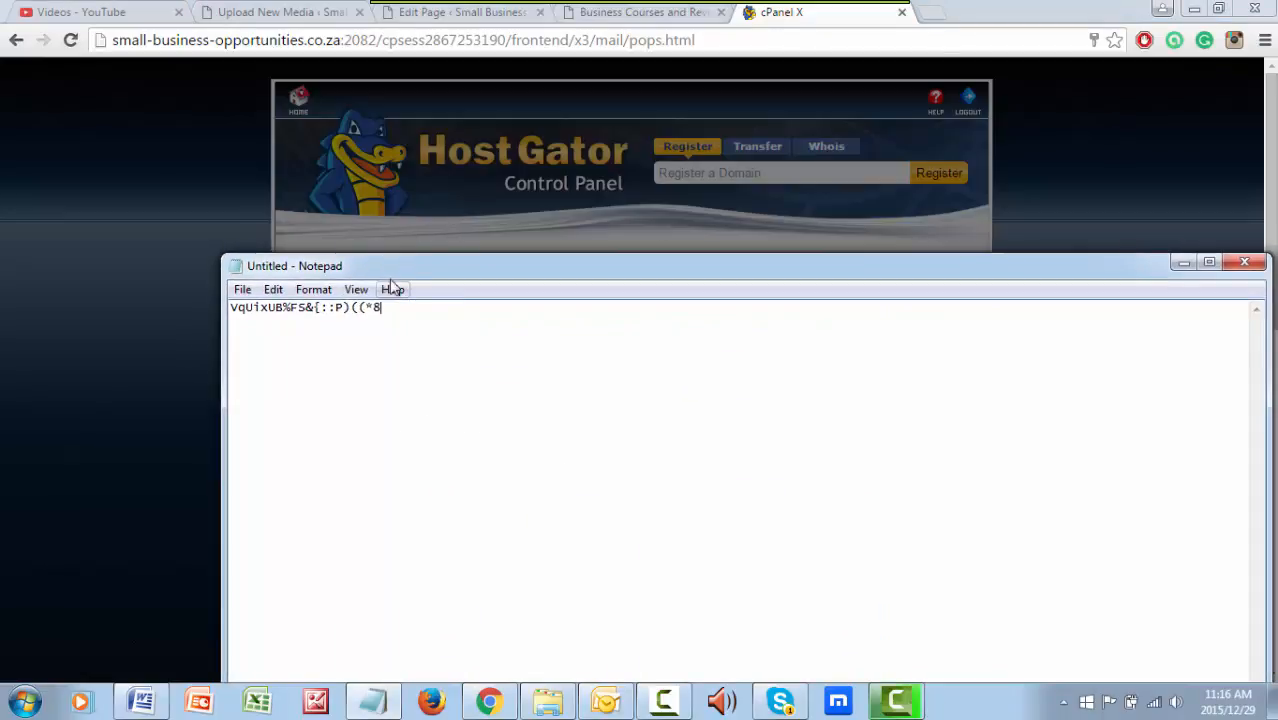
drag(404, 271, 1277, 271)
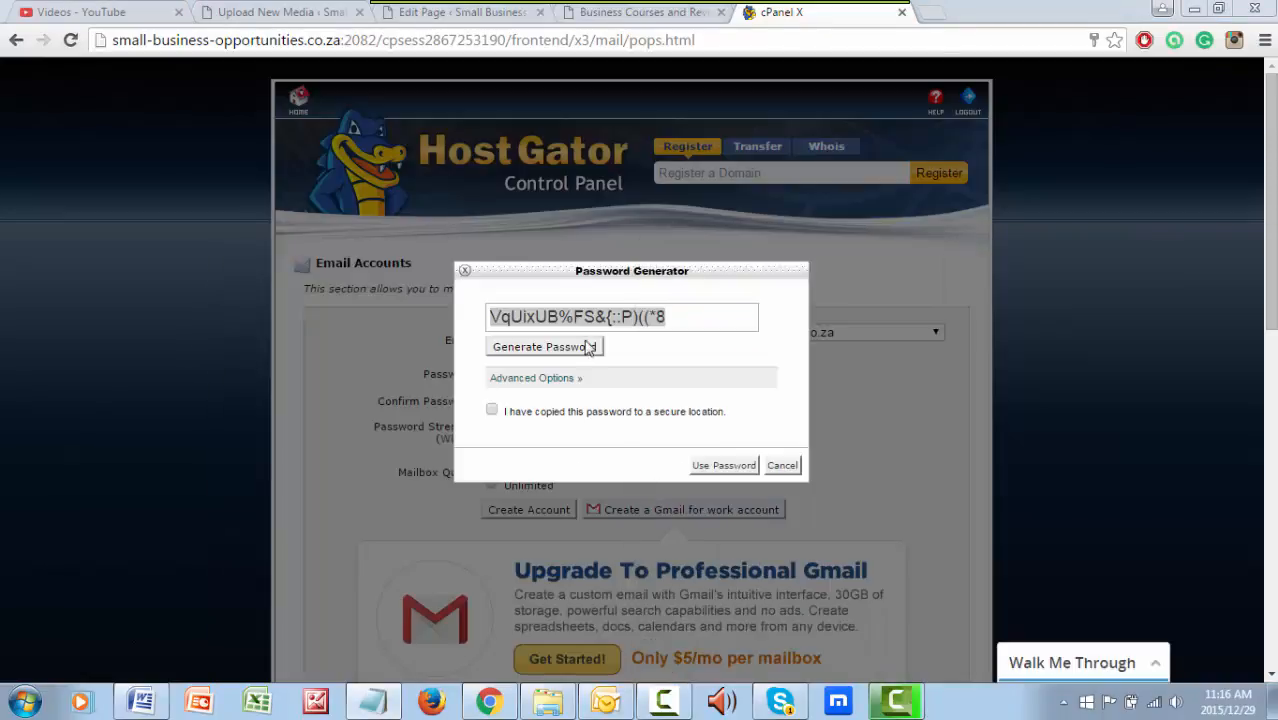
Acknowledge the password was saved, apply it to the account fields, and create the email account
click(492, 412)
click(728, 463)
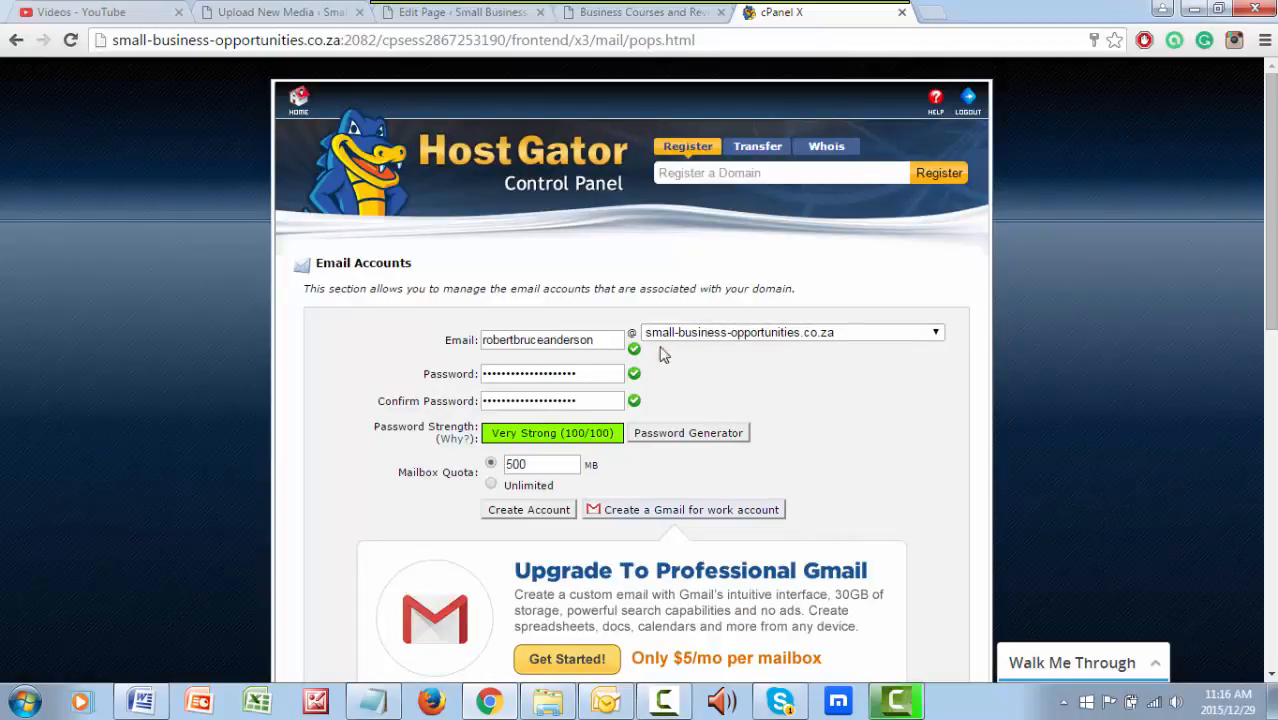
click(530, 511)
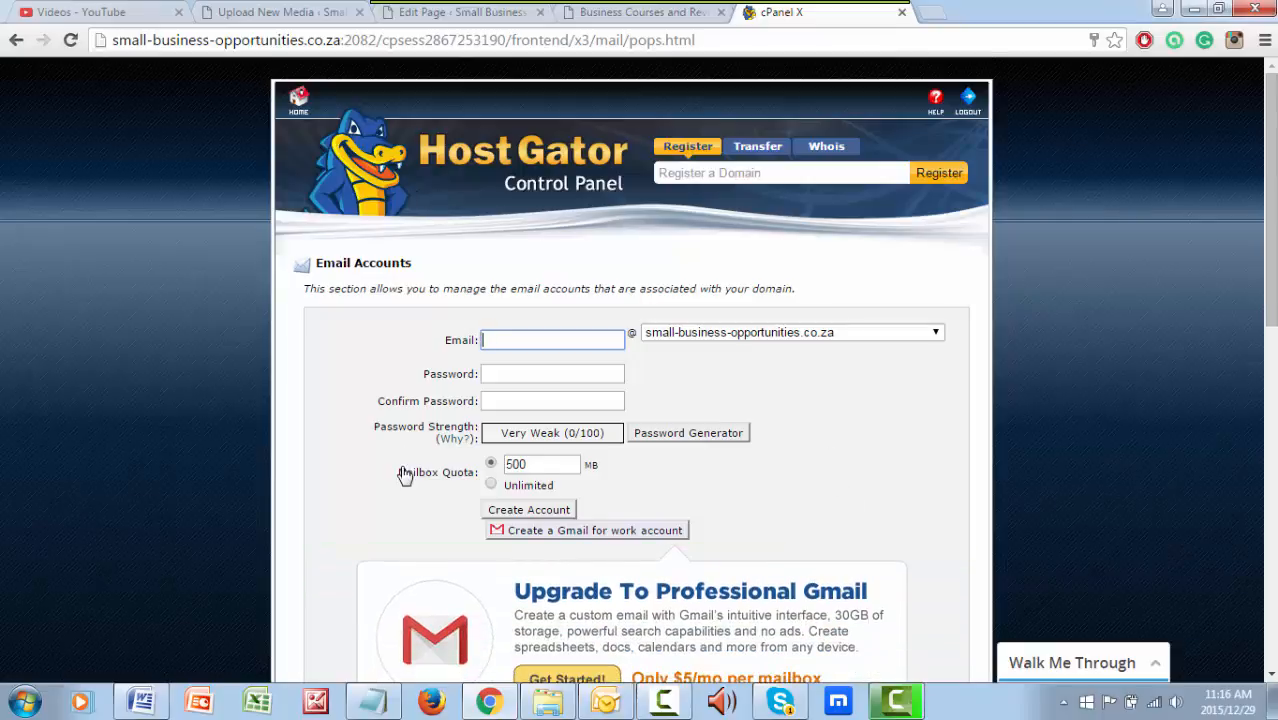
Find the new account on page 2 of the accounts list and set its mailbox quota to Unlimited
scroll(404, 474, down, 2)
scroll(404, 474, down, 1)
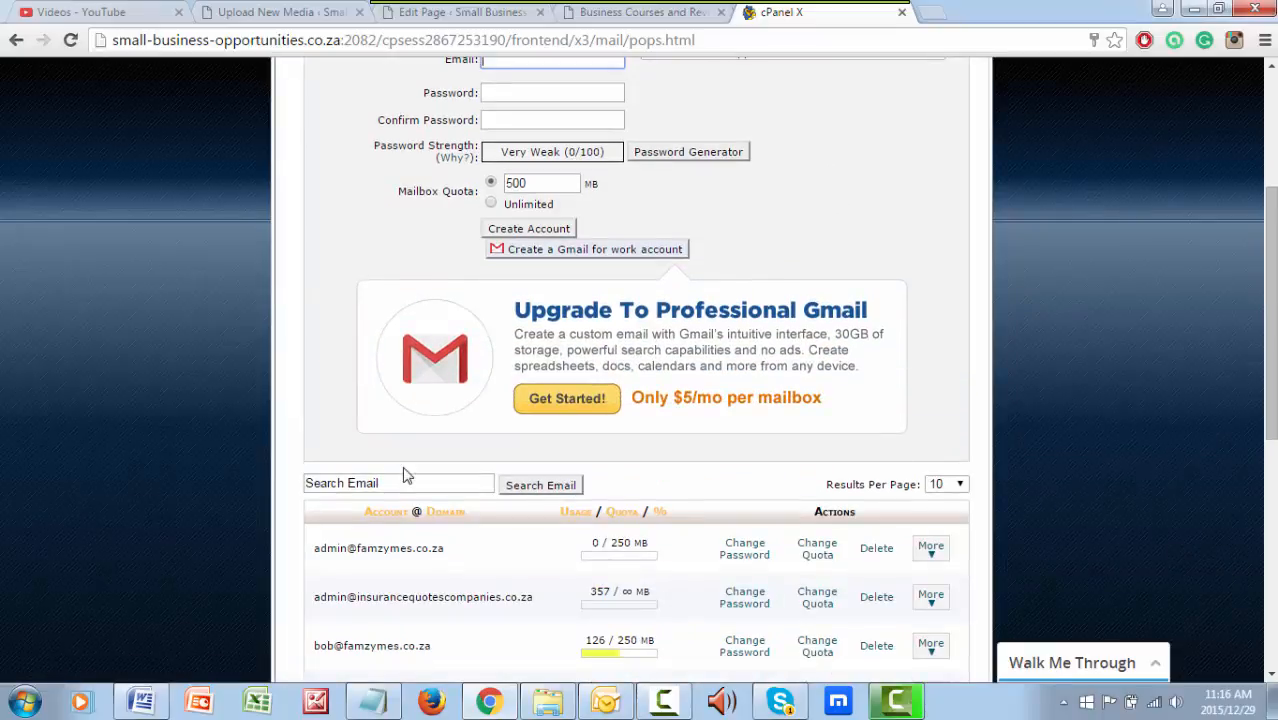
scroll(406, 474, down, 4)
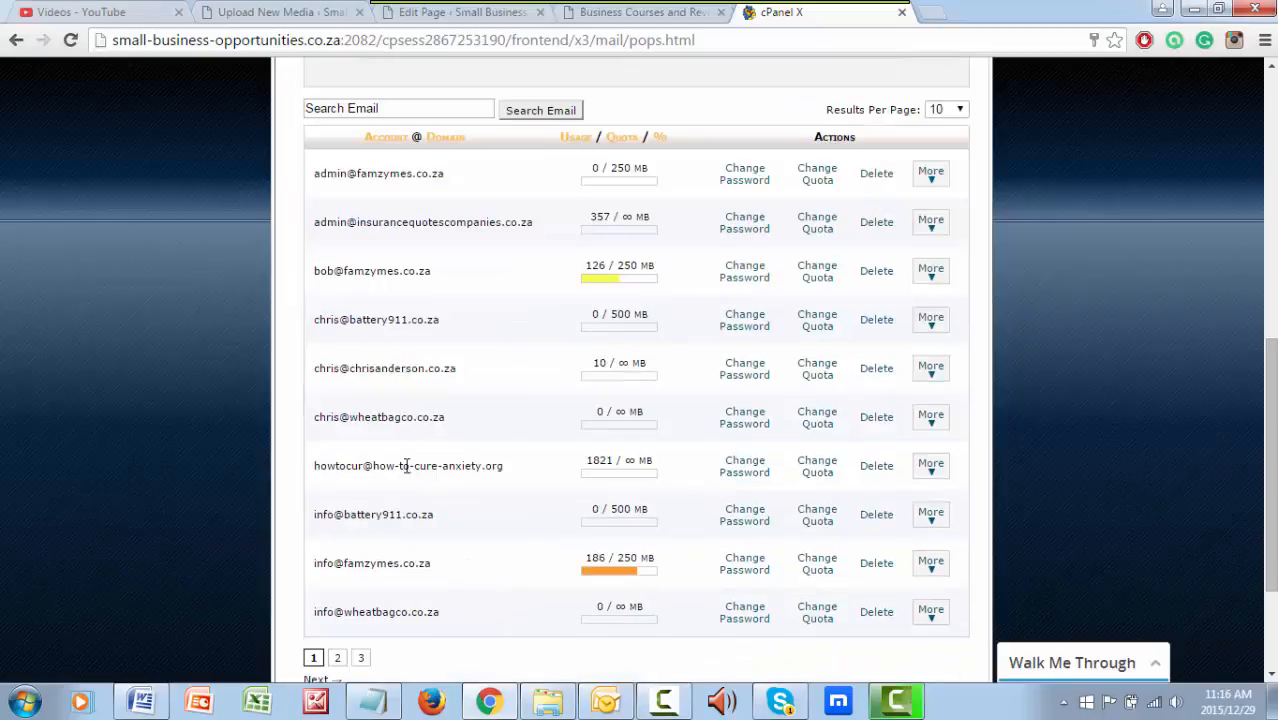
scroll(496, 581, down, 2)
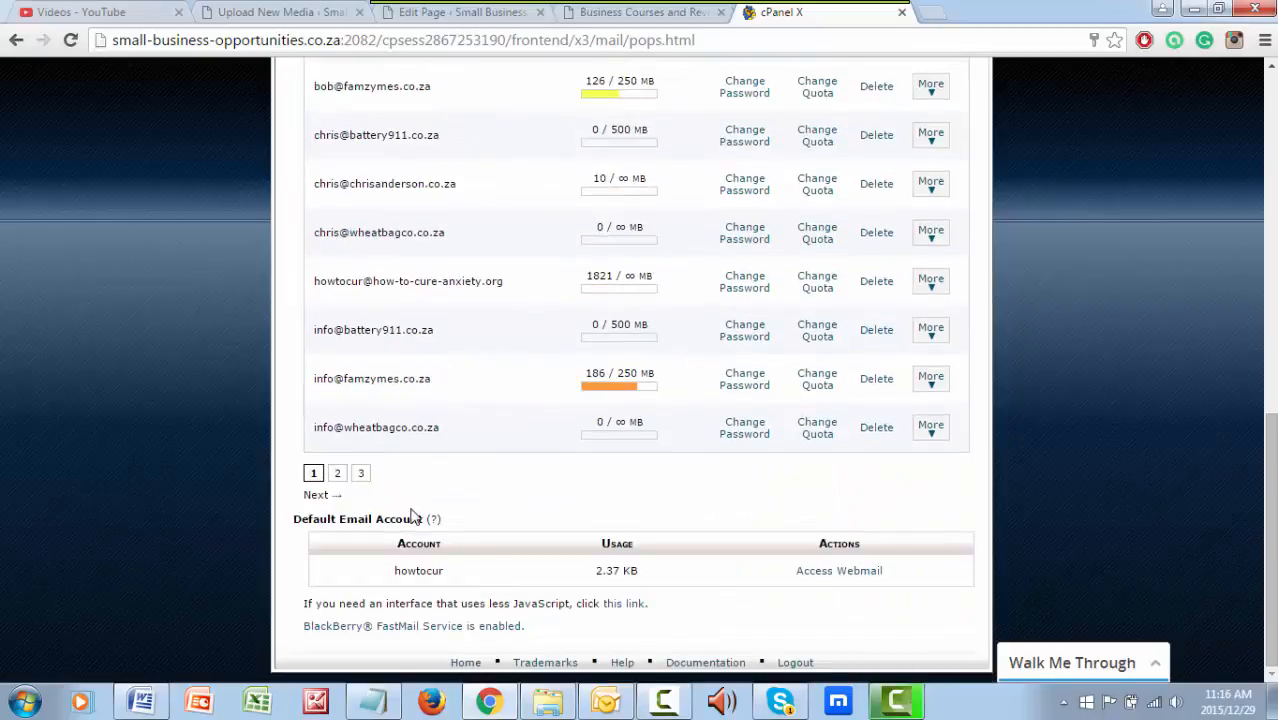
click(340, 474)
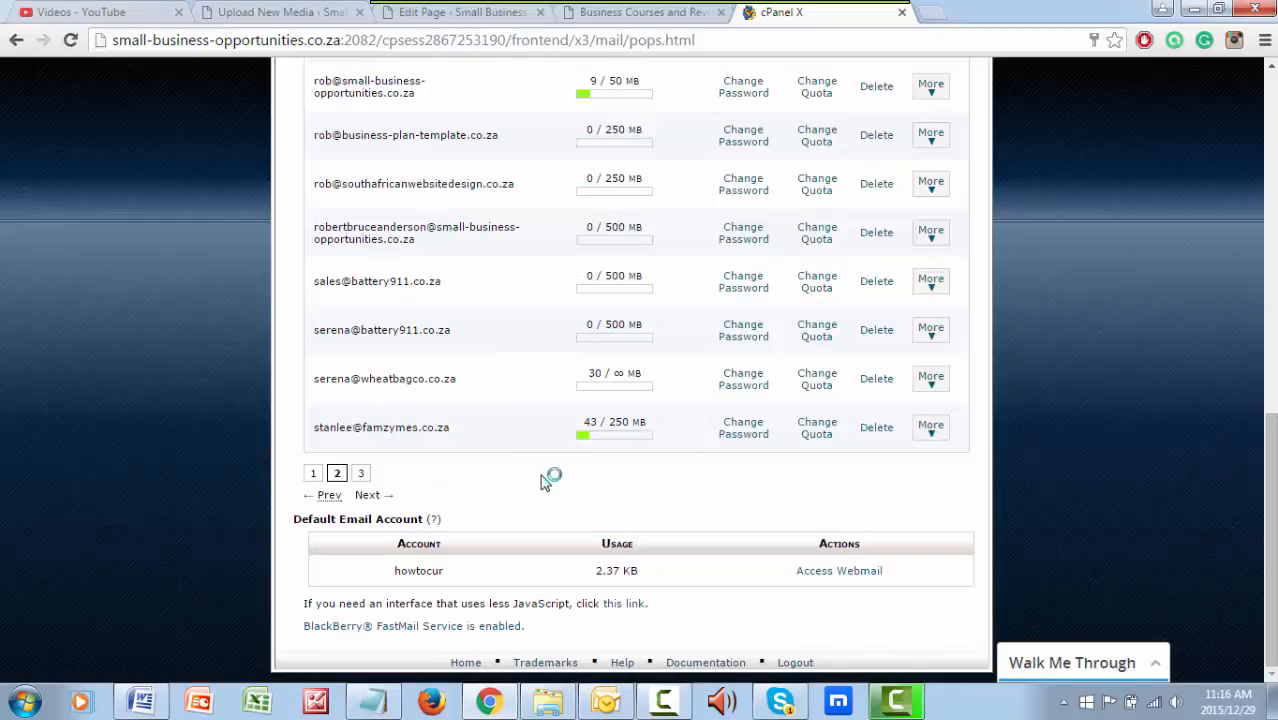
scroll(545, 482, up, 2)
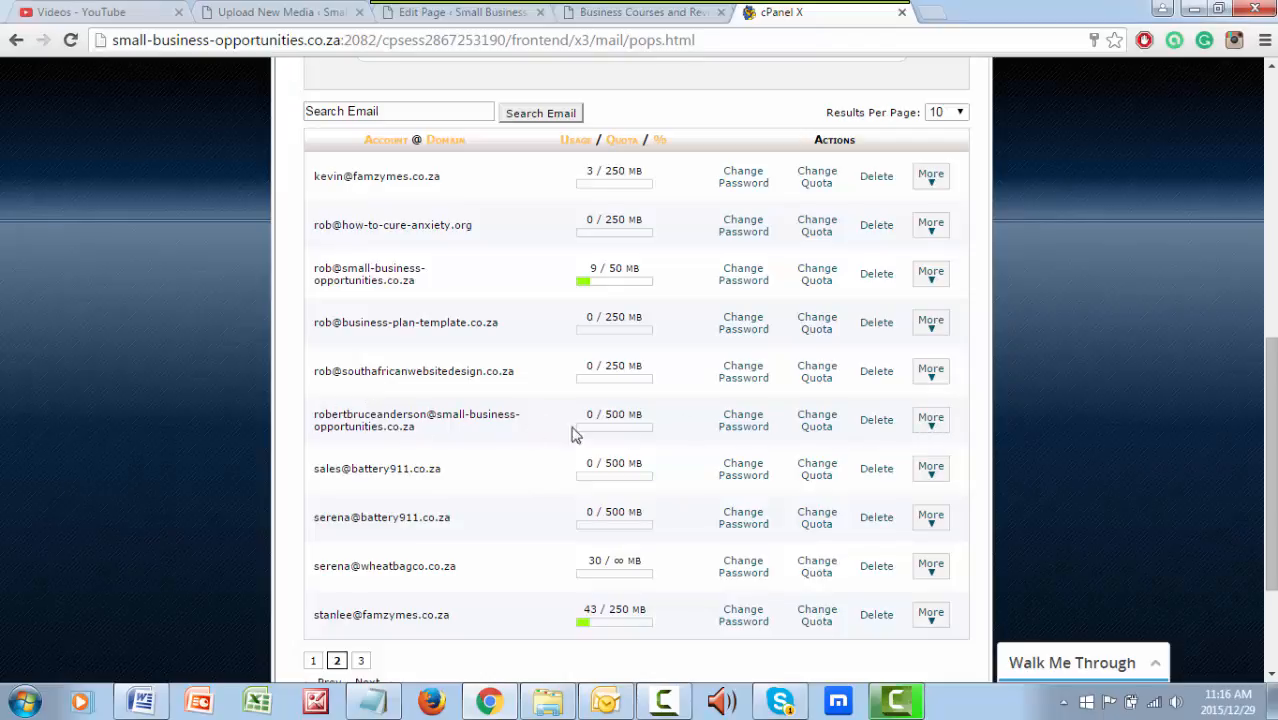
click(818, 428)
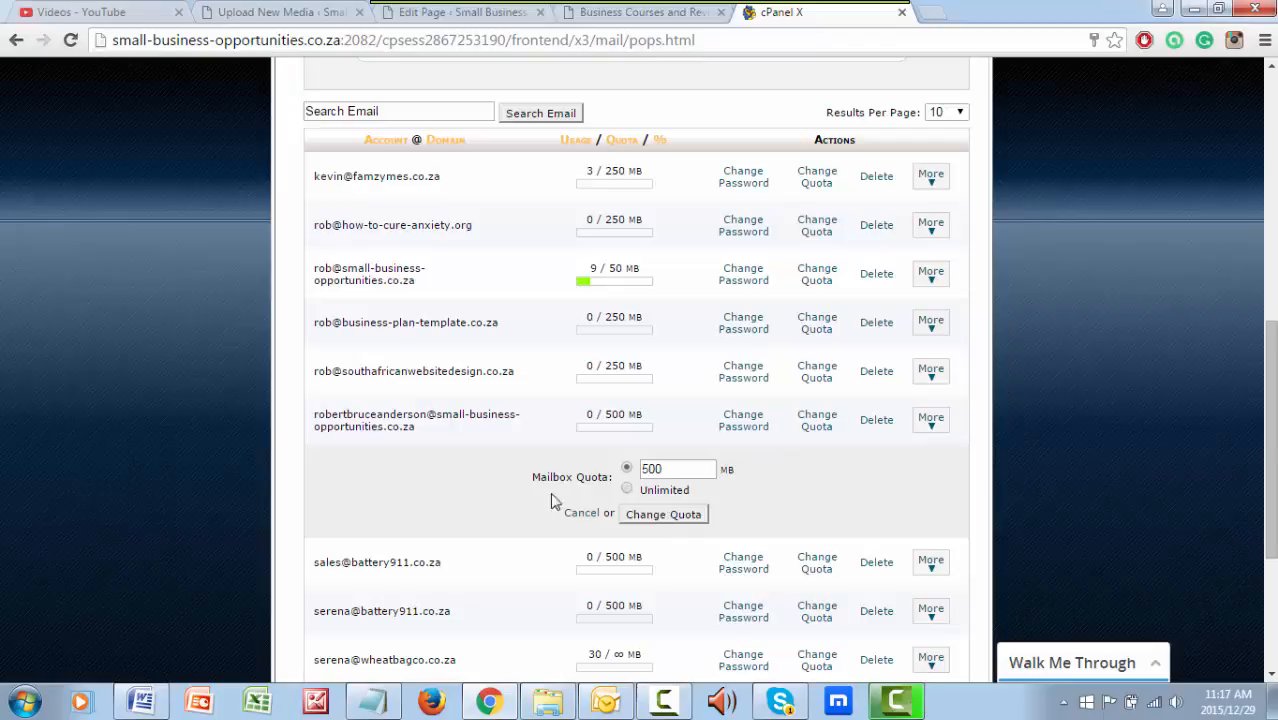
click(627, 491)
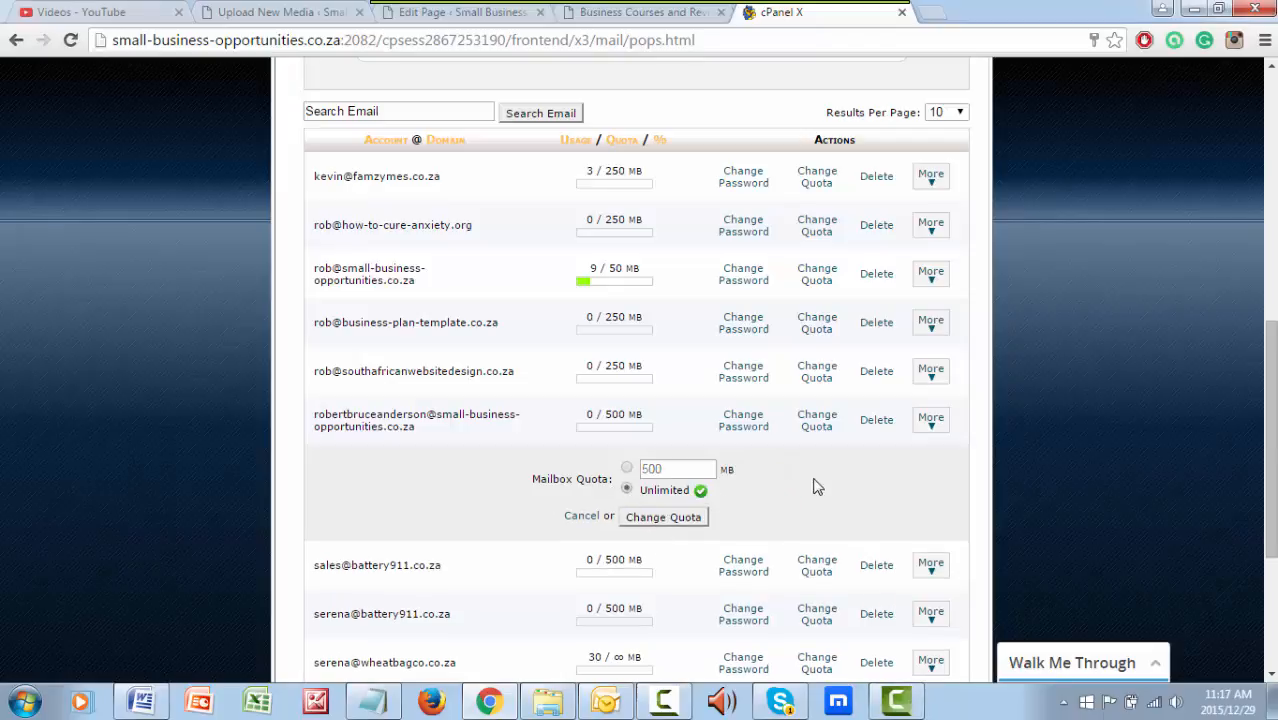
Open the email client configuration page for the new account and review its setup options
click(931, 421)
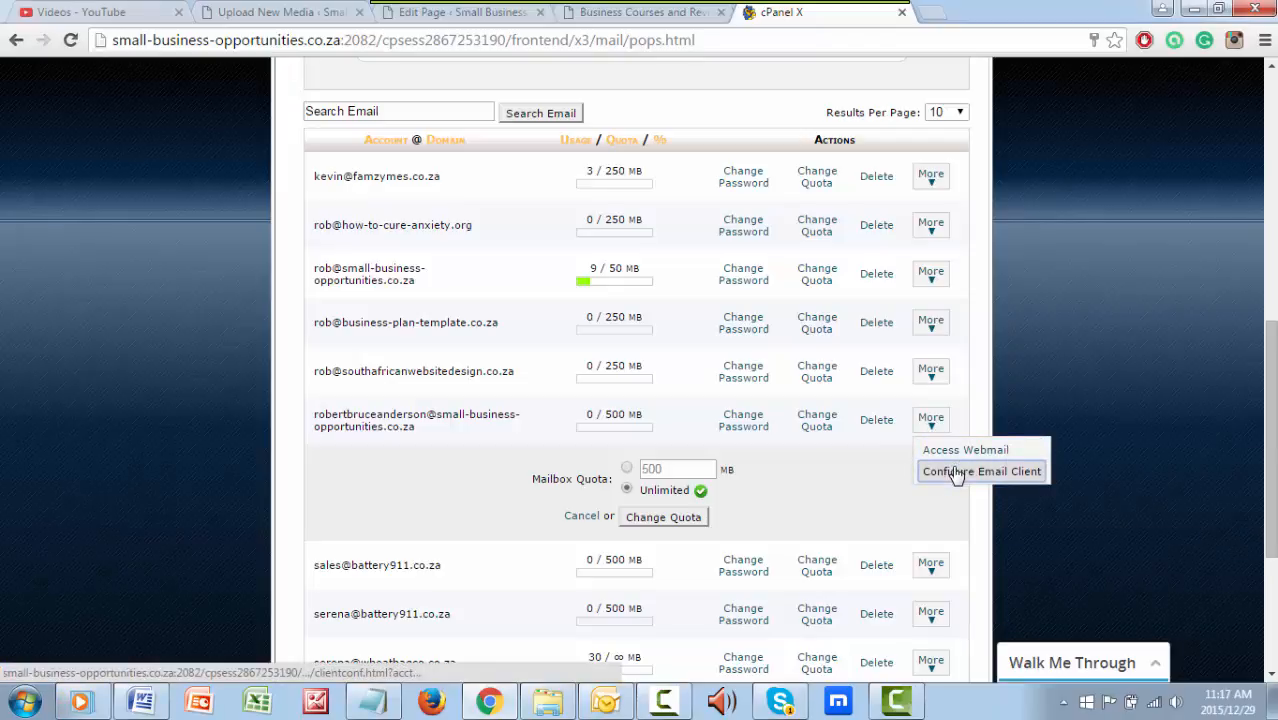
click(955, 472)
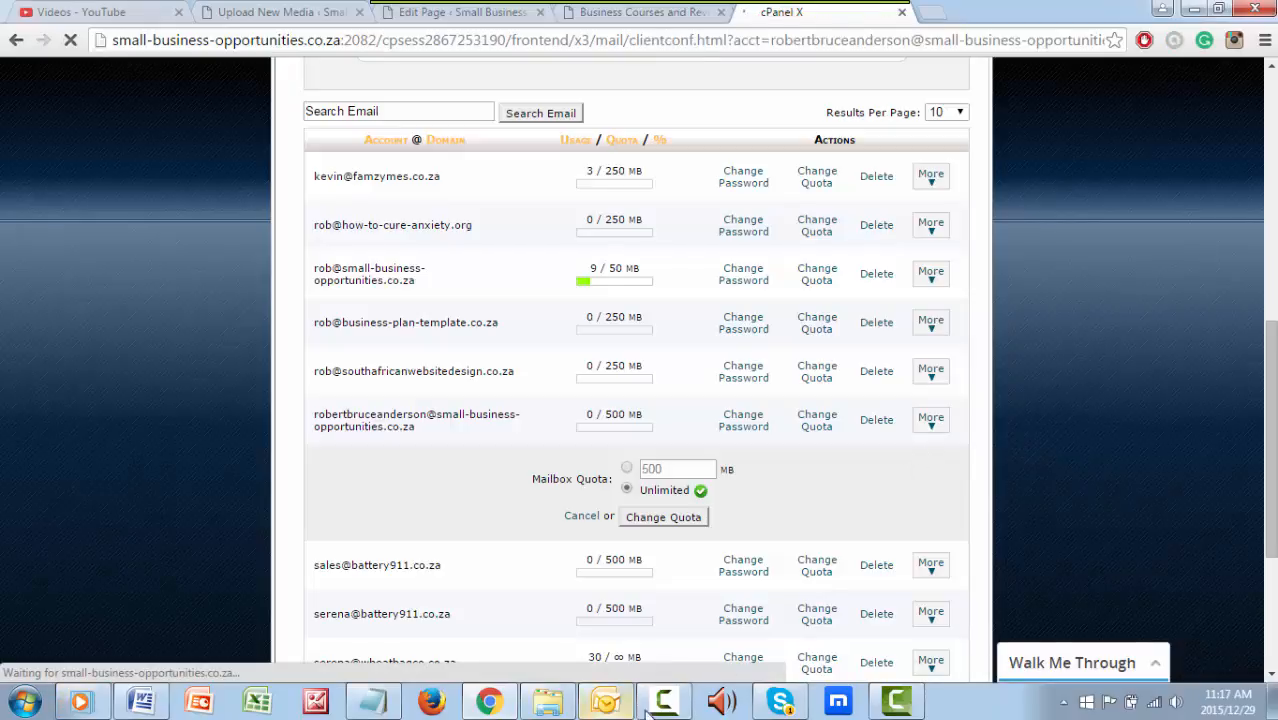
click(82, 700)
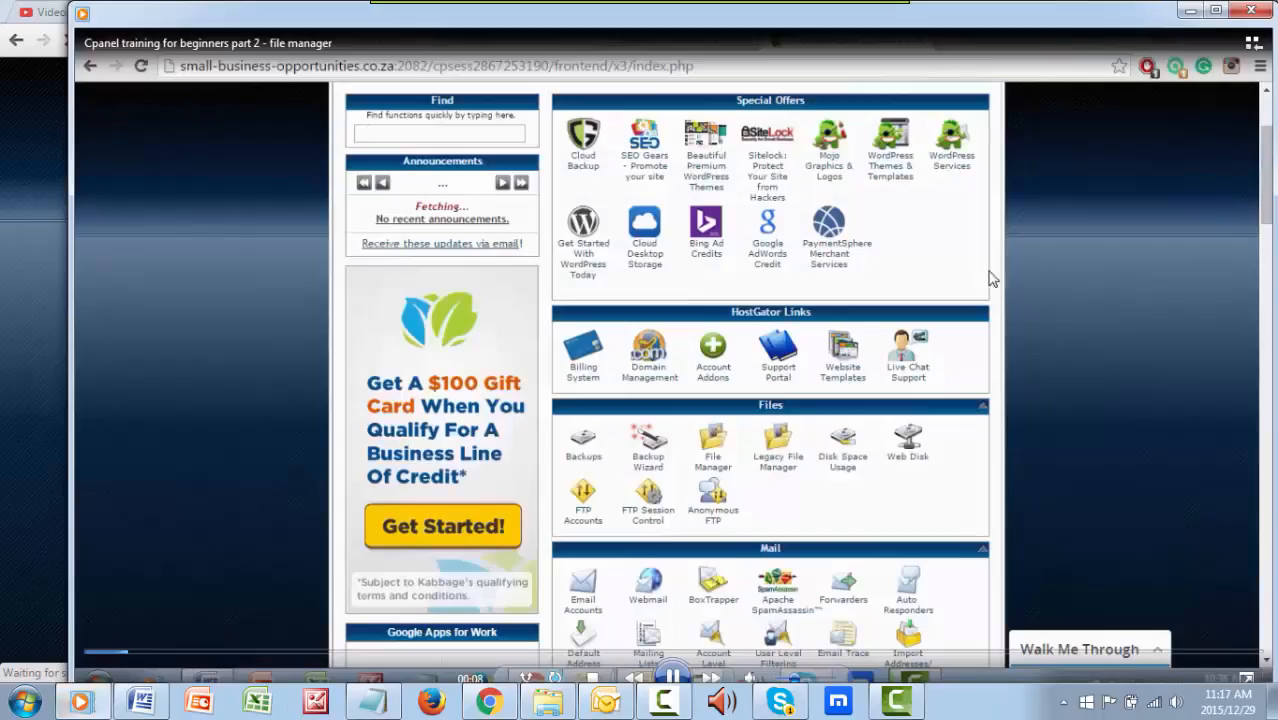
drag(443, 14, 1277, 62)
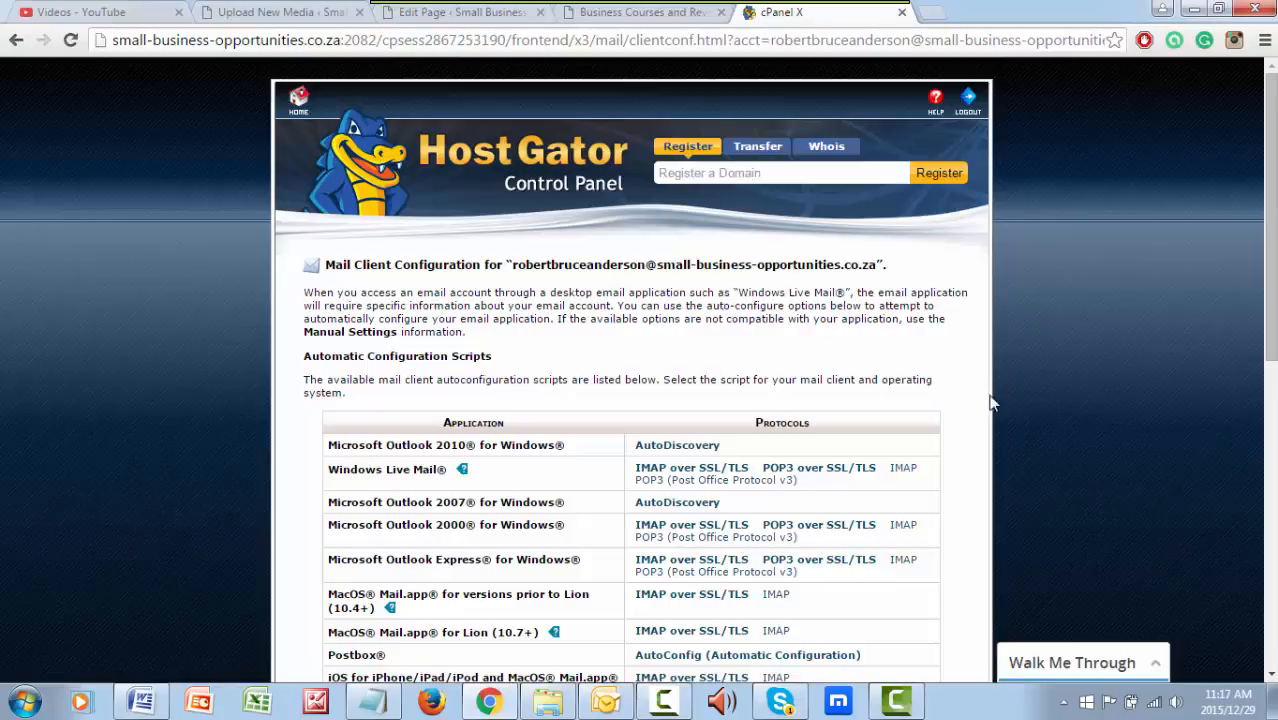
scroll(1066, 368, down, 1)
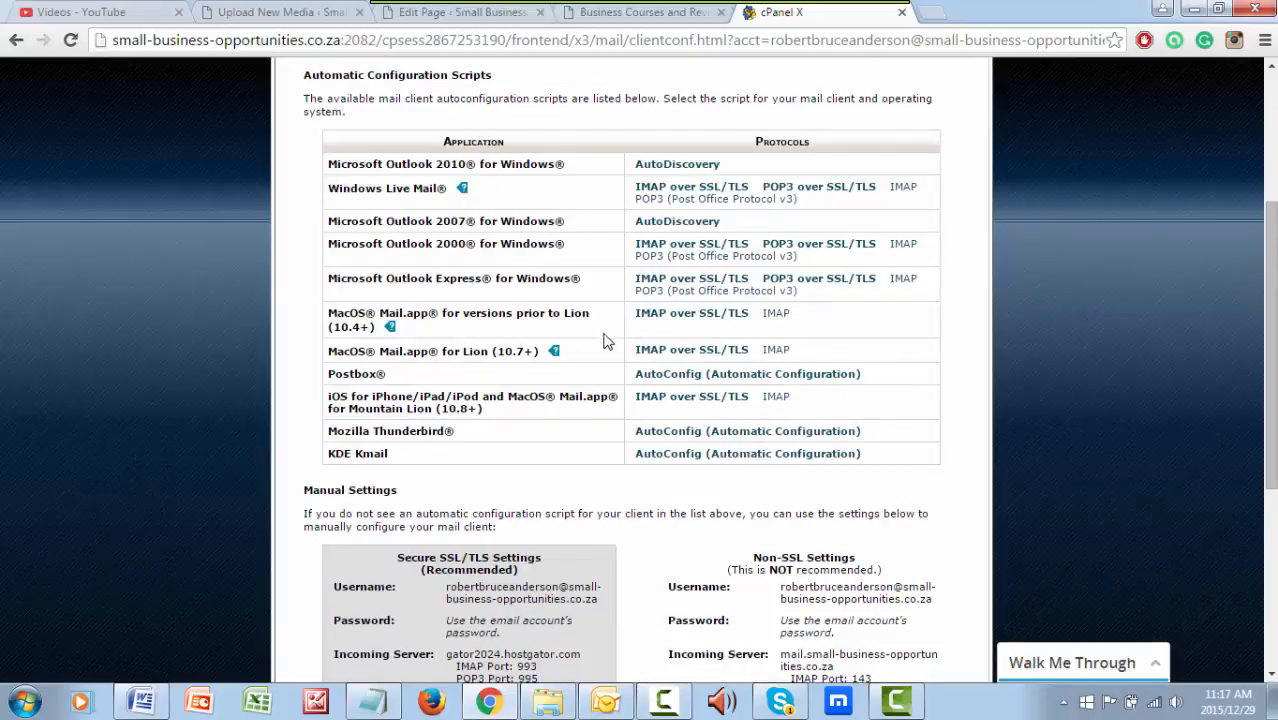
Scroll through the mail client configuration page to review the automatic scripts and manual server settings for the account
scroll(608, 350, down, 2)
scroll(608, 350, down, 2)
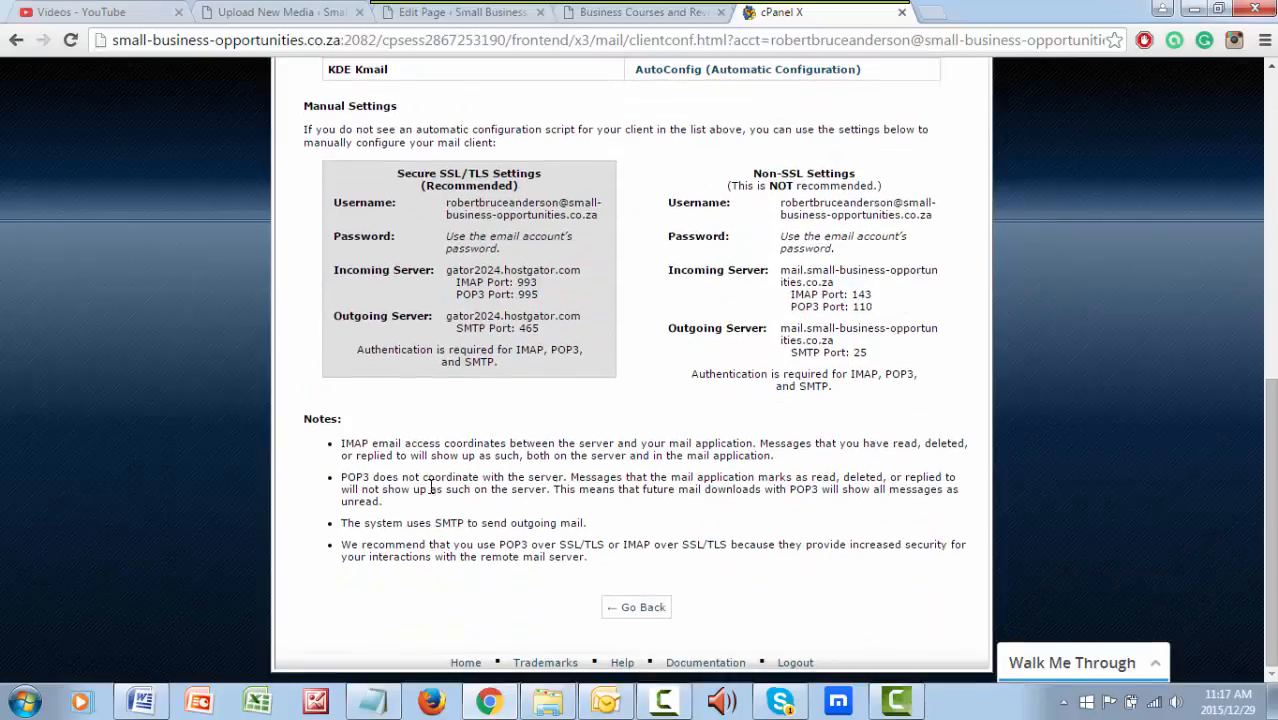
scroll(480, 515, up, 2)
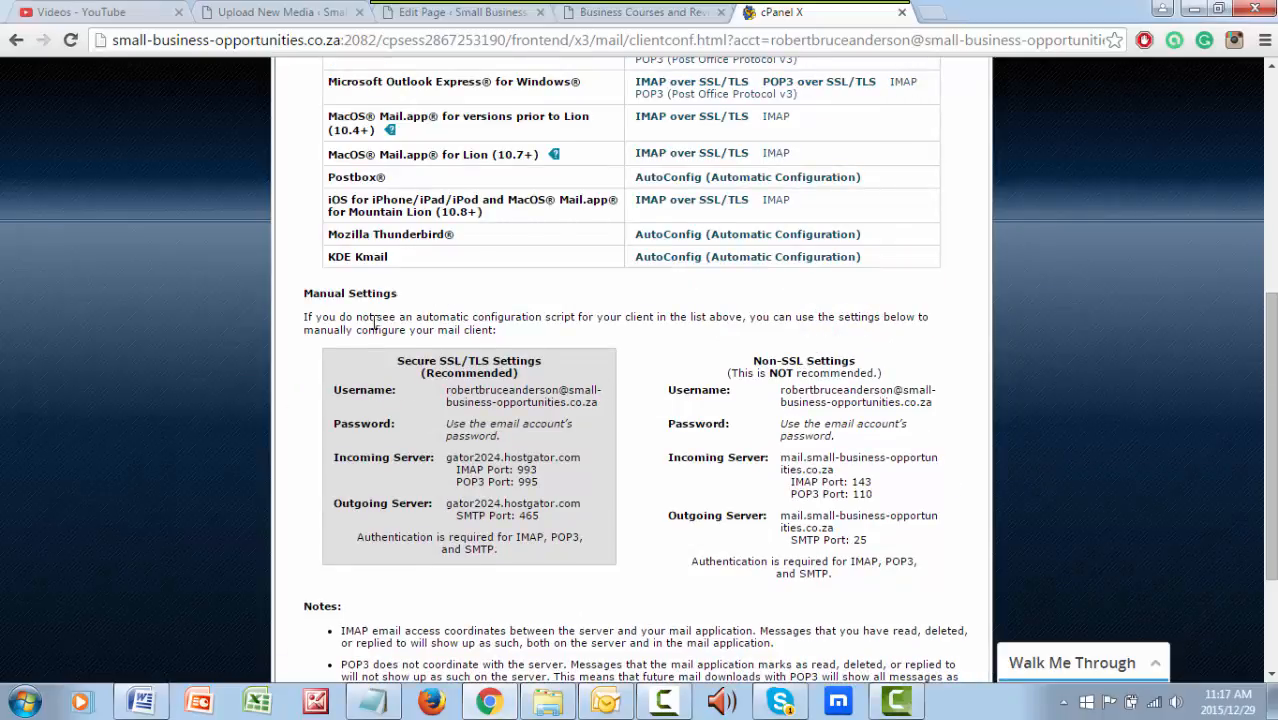
scroll(373, 322, up, 1)
scroll(373, 322, up, 1)
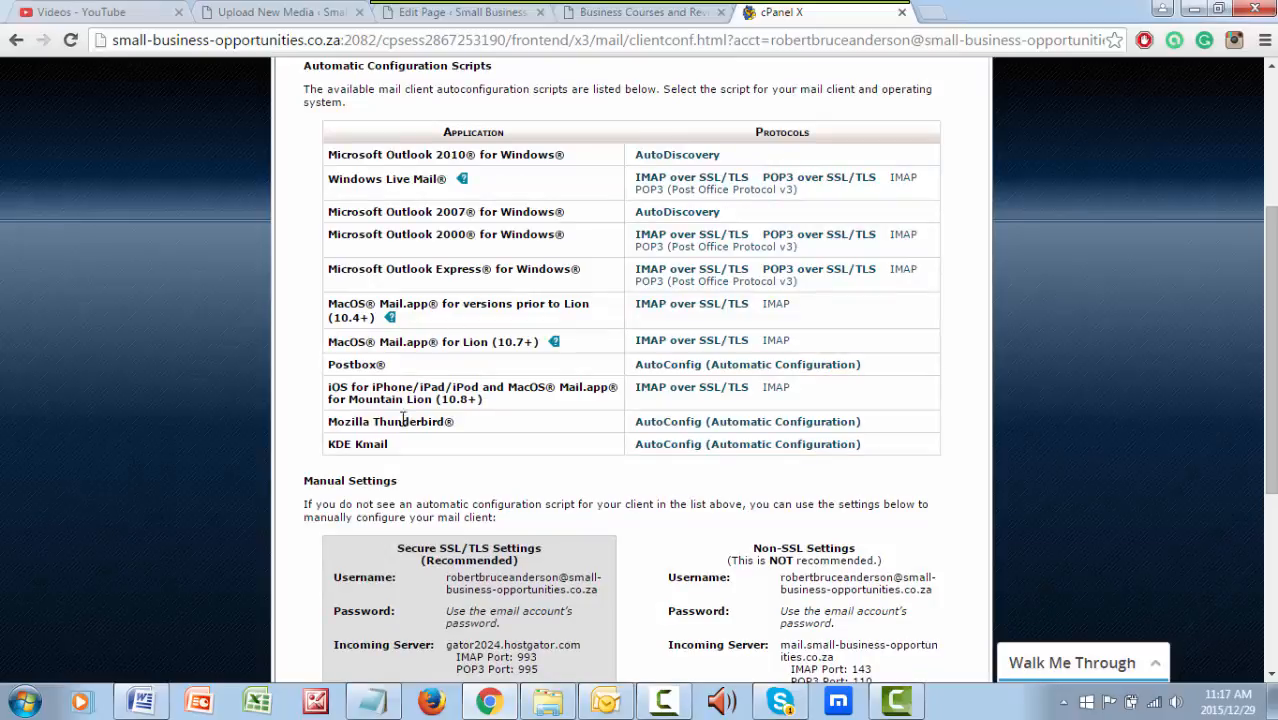
scroll(1140, 462, down, 2)
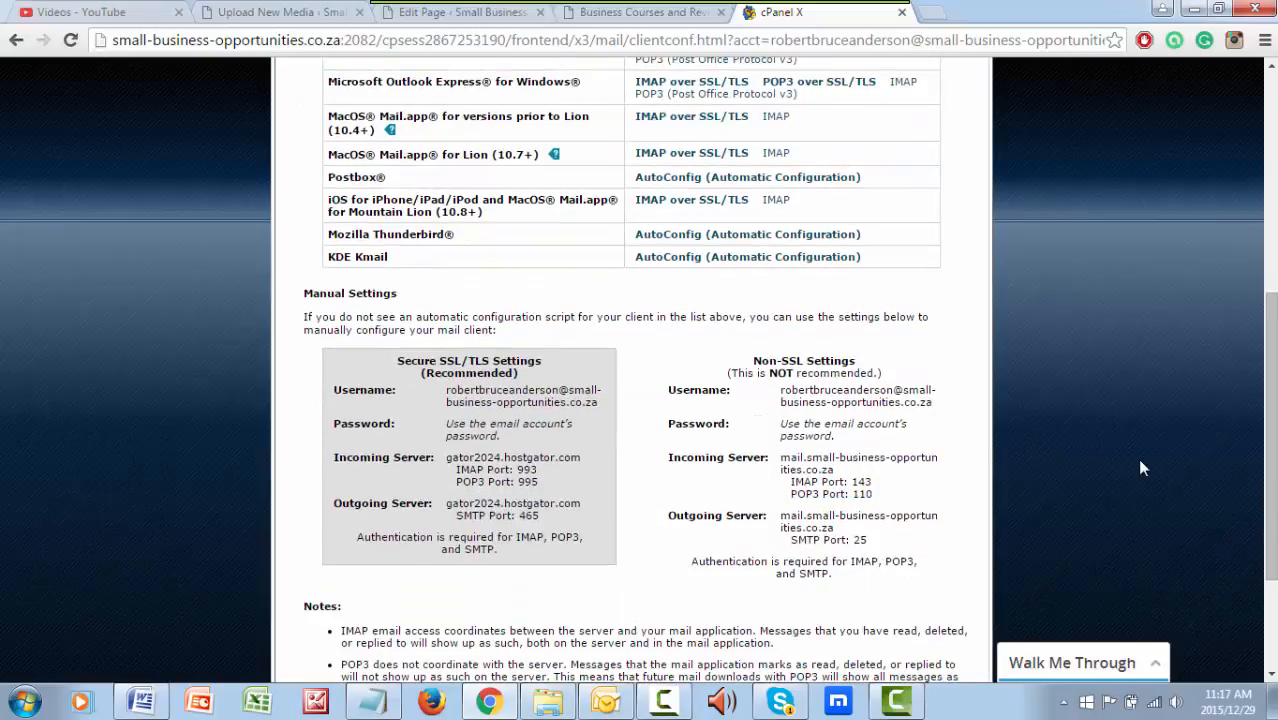
scroll(1137, 462, up, 5)
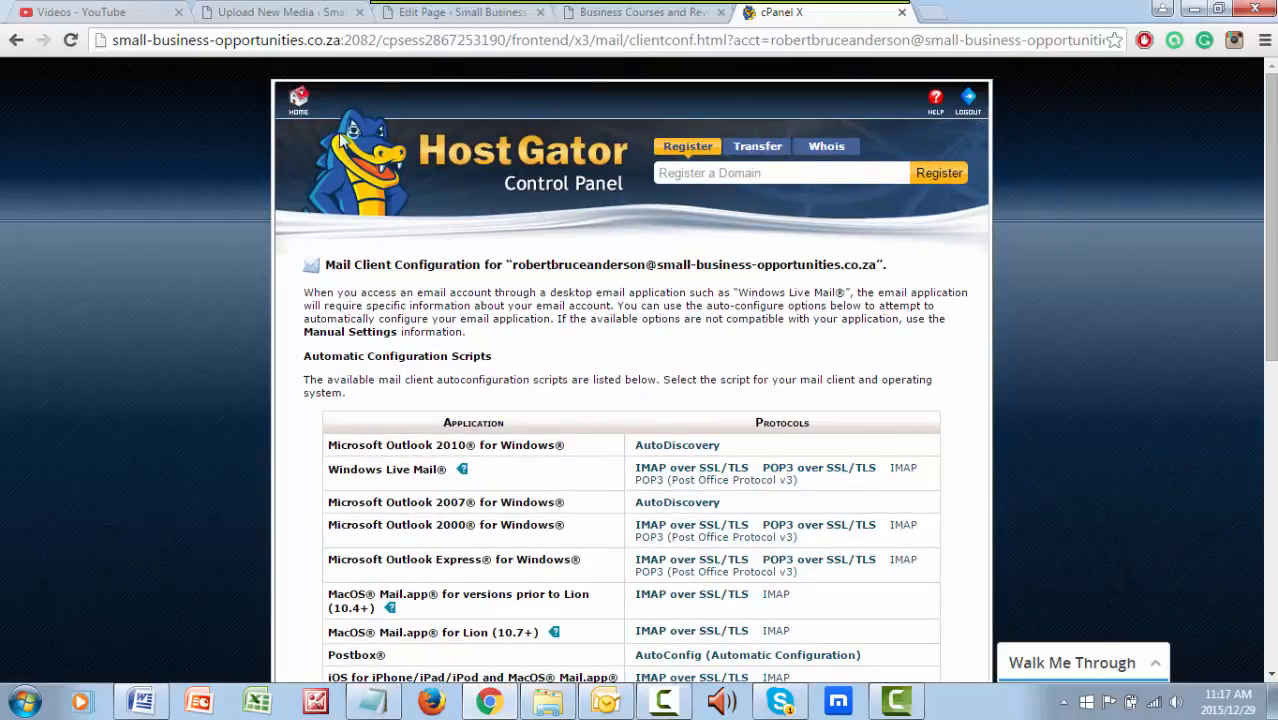
Return to the cPanel home page and close the Kabbage advertisement pop-up
click(299, 100)
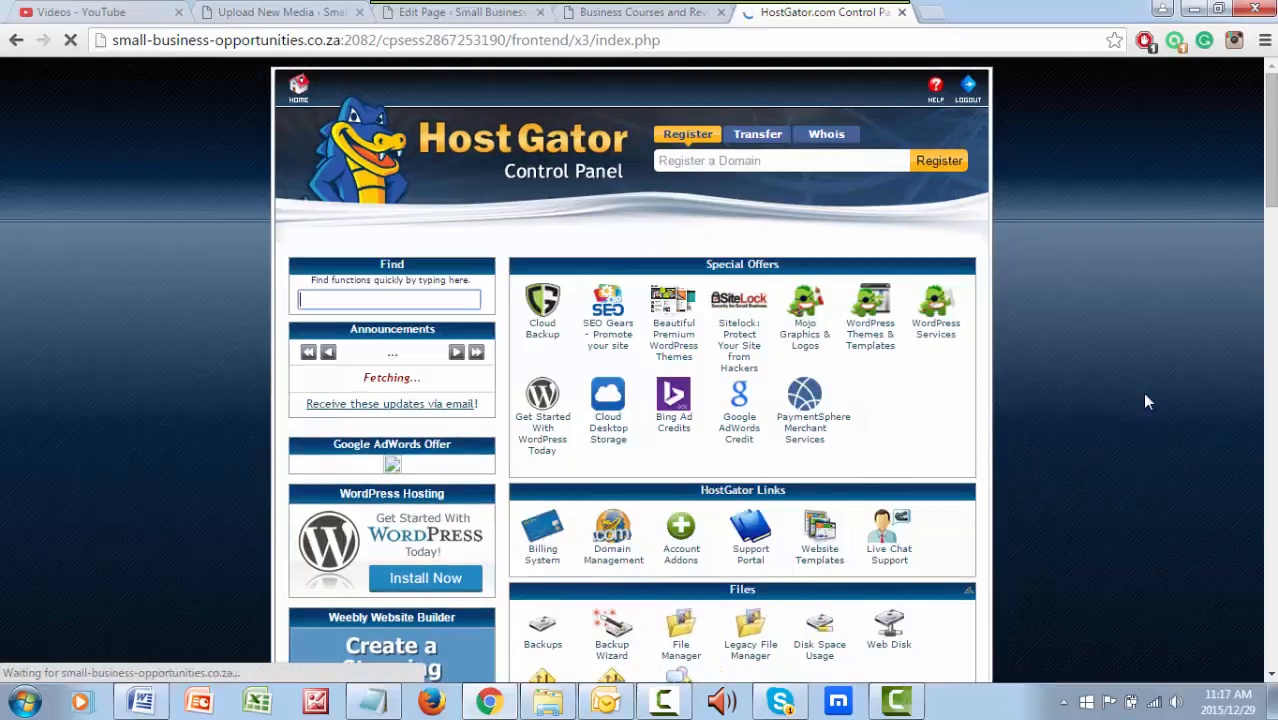
scroll(1130, 390, down, 3)
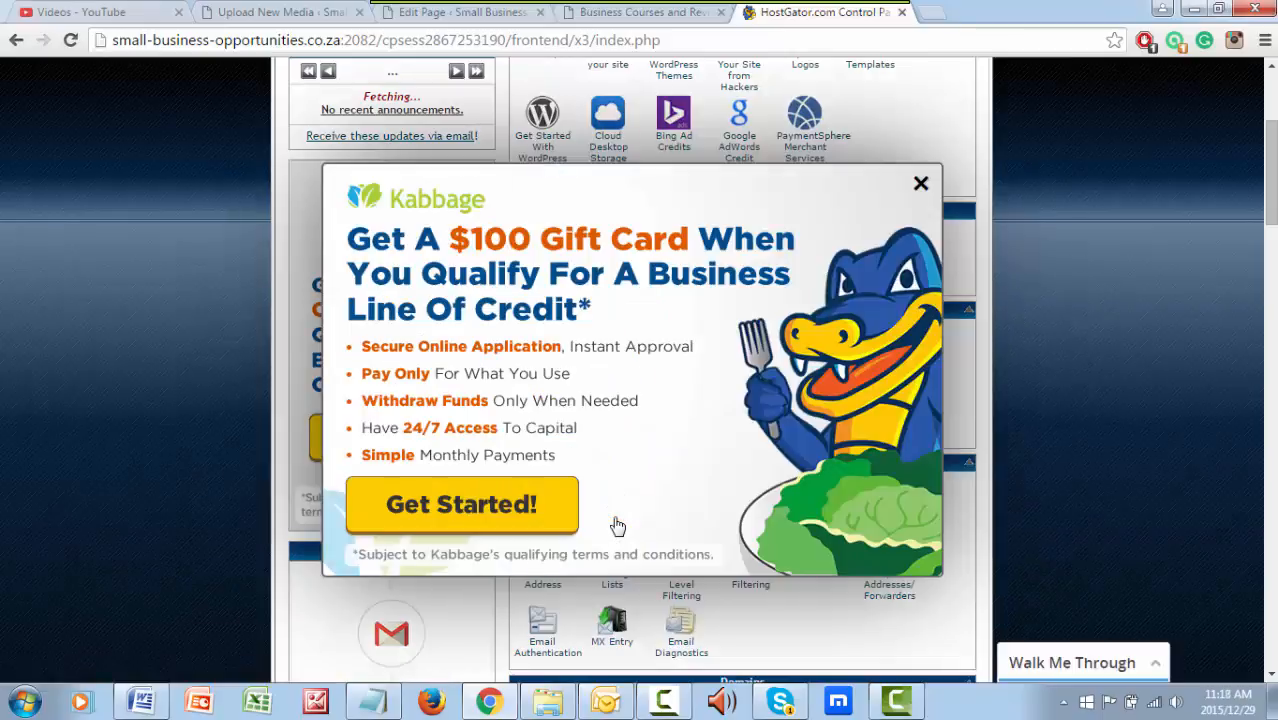
click(920, 186)
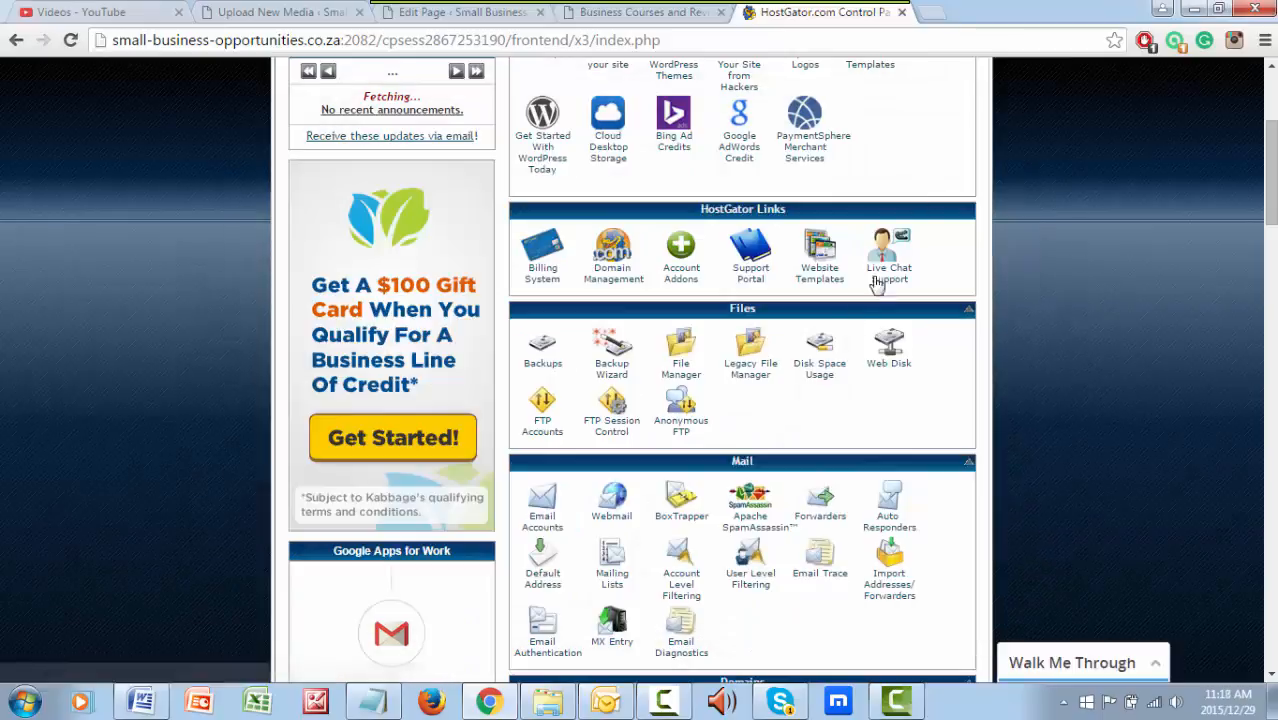
Open Webmail and its login page in a new tab to view the webmail client options, then close that tab
click(614, 516)
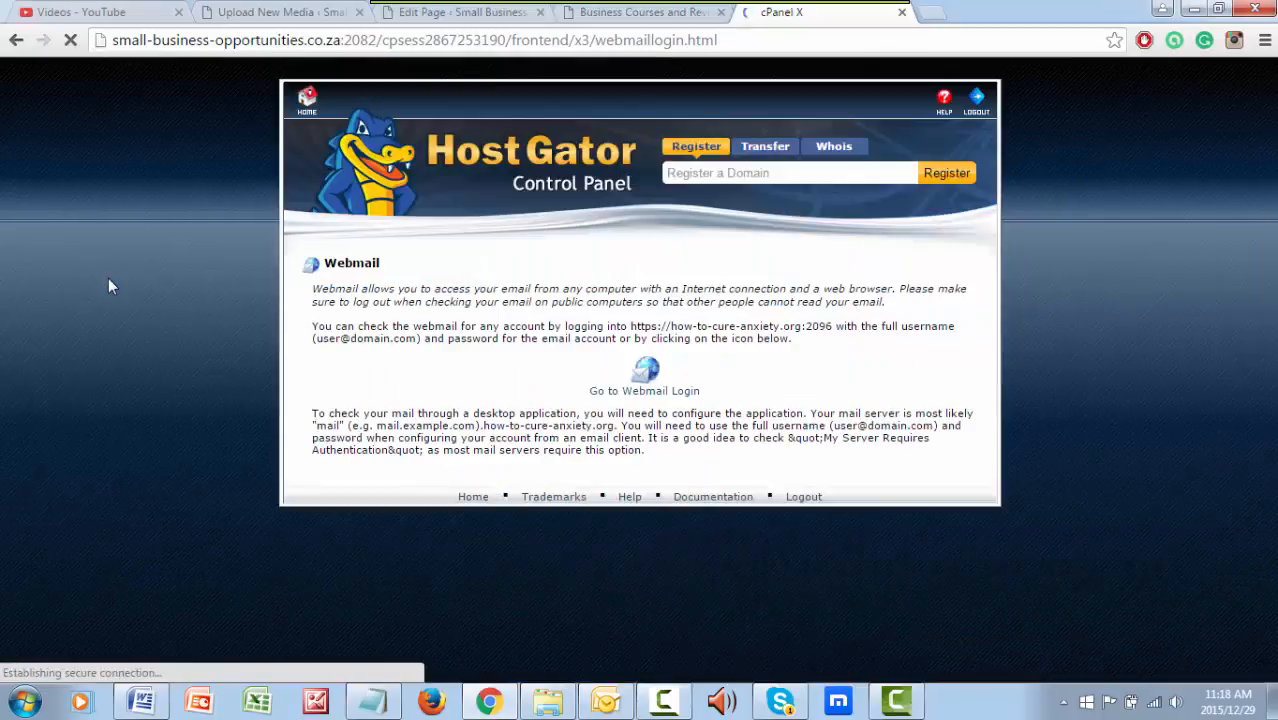
click(658, 391)
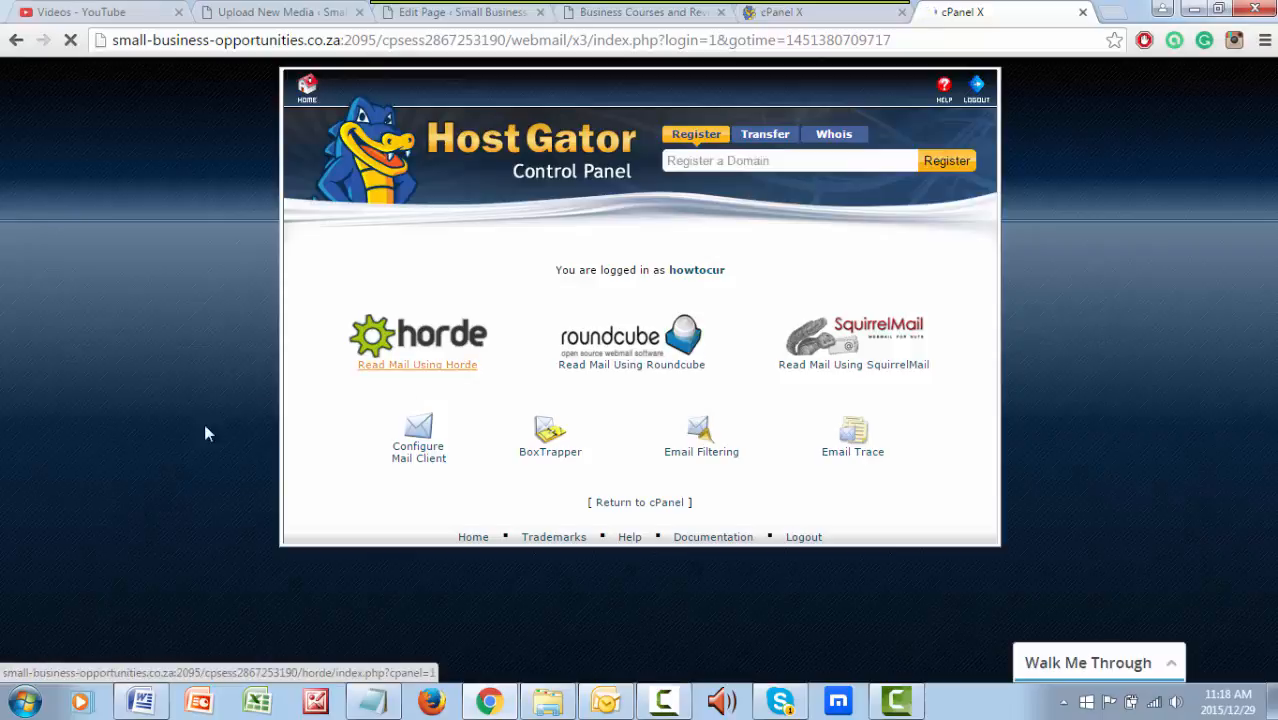
click(307, 104)
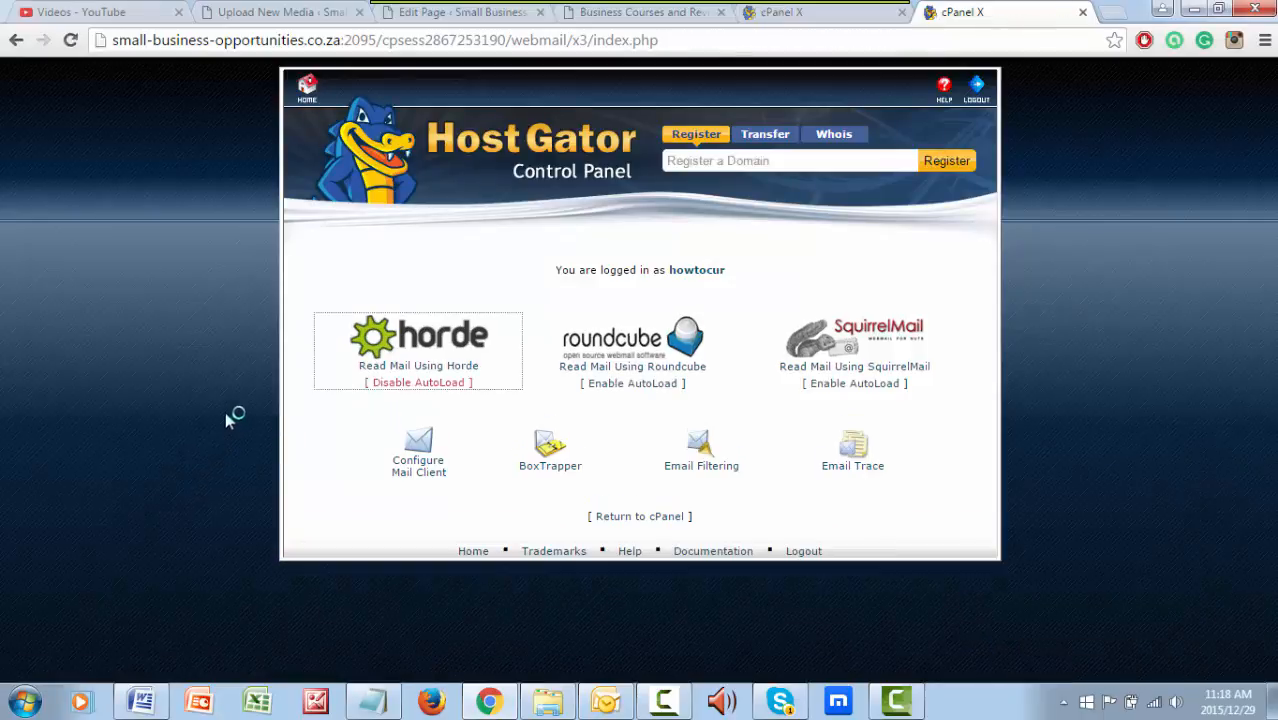
click(307, 88)
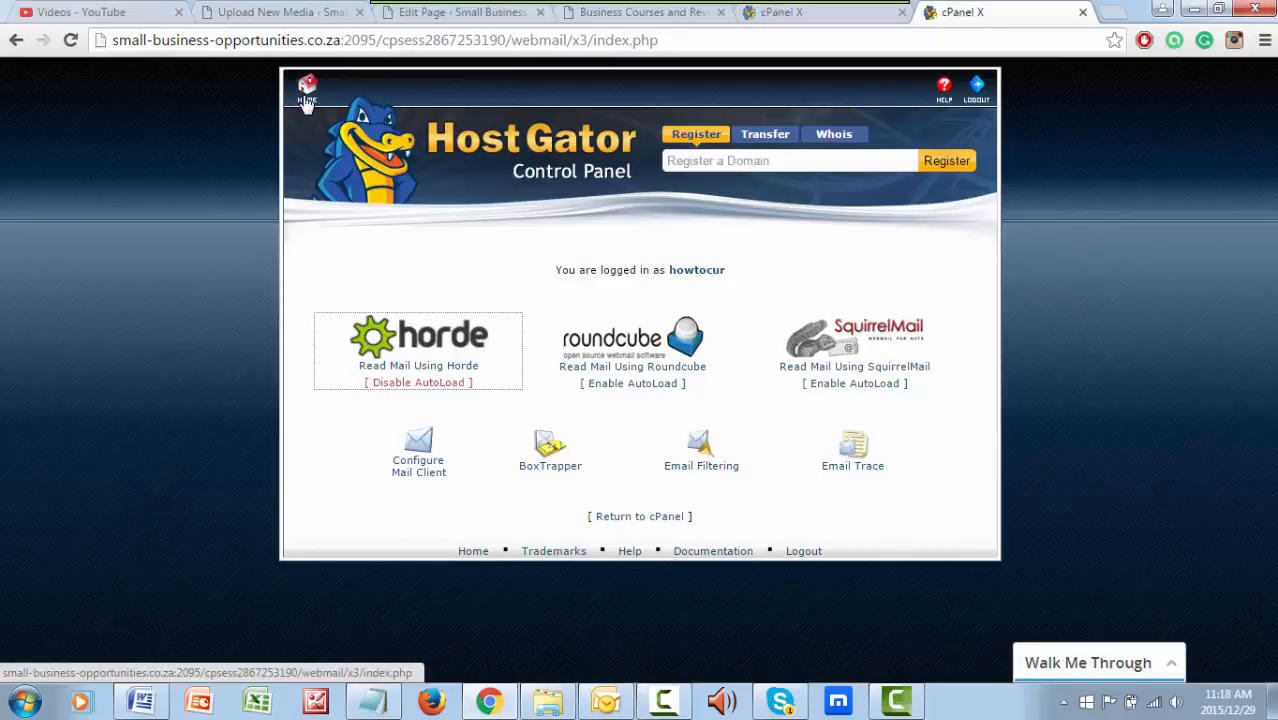
click(1081, 14)
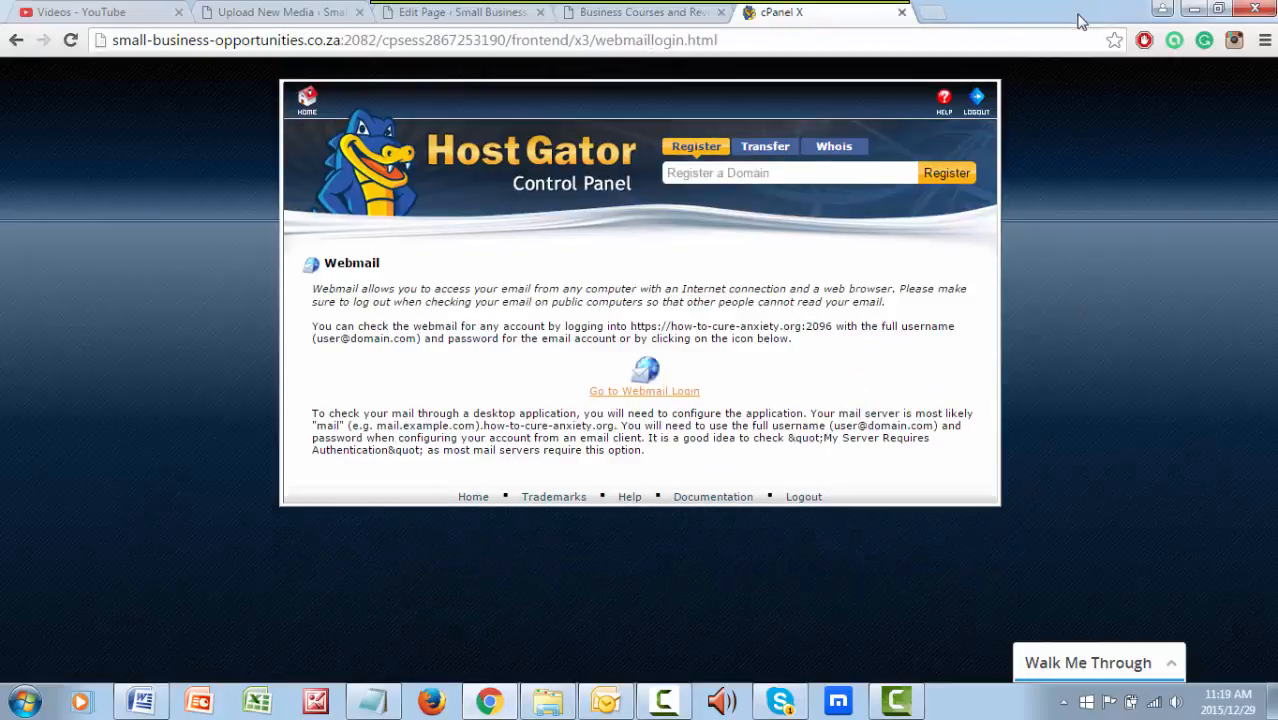
Go back to the cPanel home page, dismiss the Kabbage pop-up again, and bring the Mail section into view
click(307, 100)
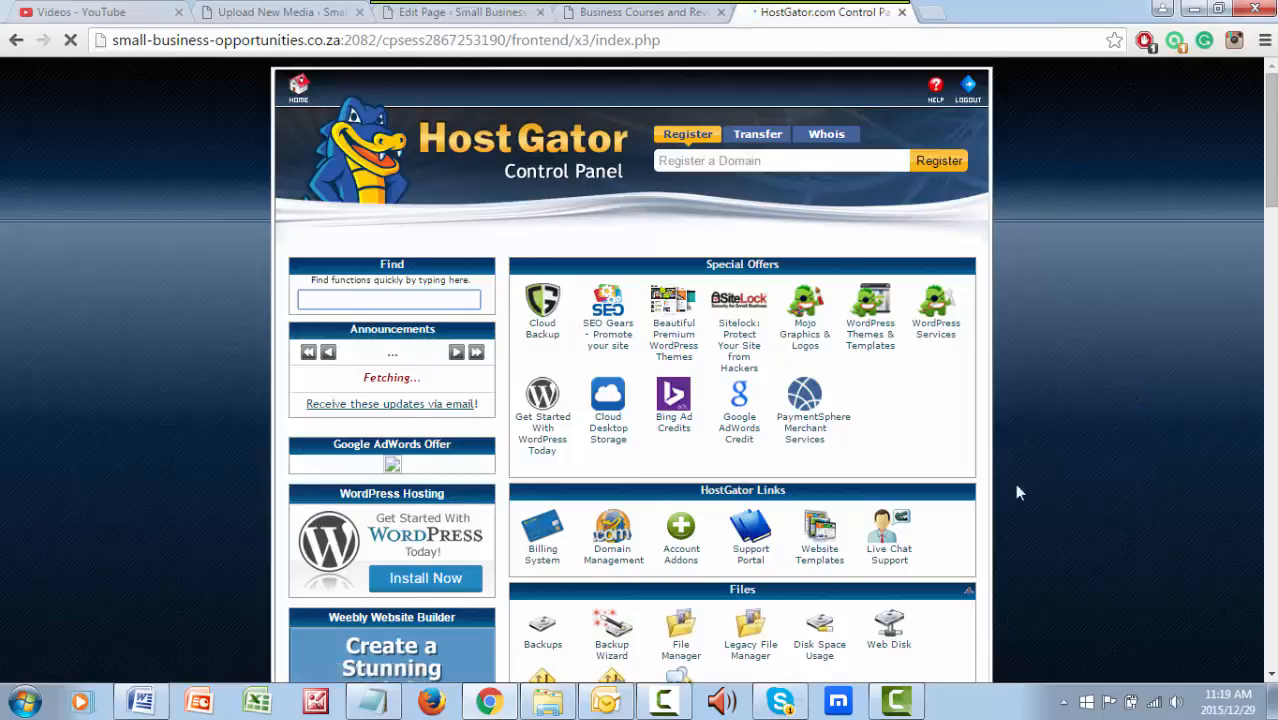
scroll(1013, 490, down, 2)
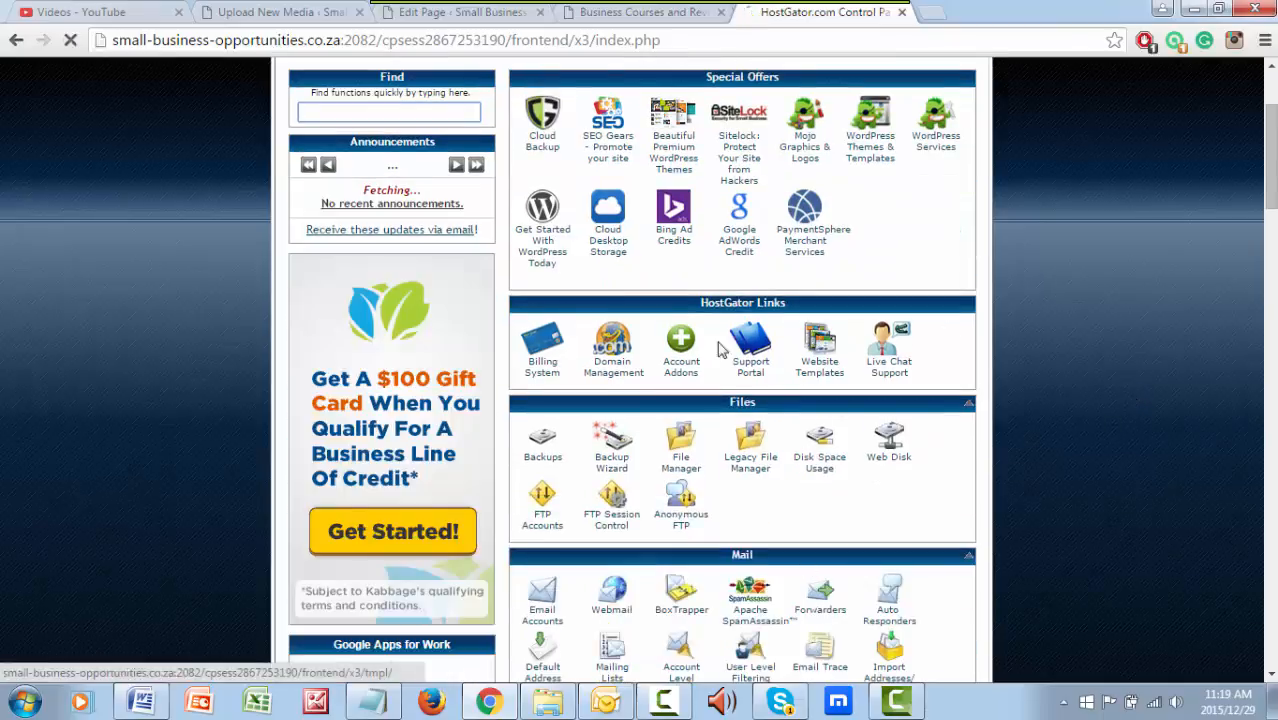
scroll(833, 470, down, 1)
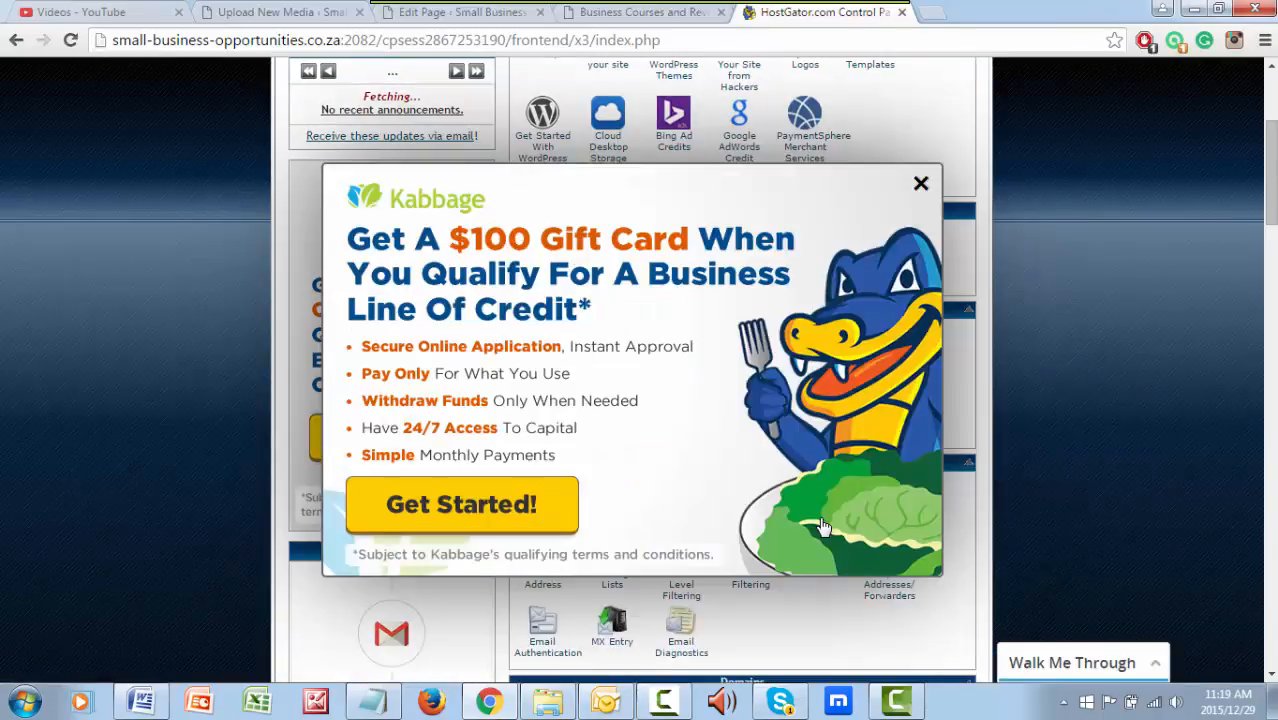
click(921, 185)
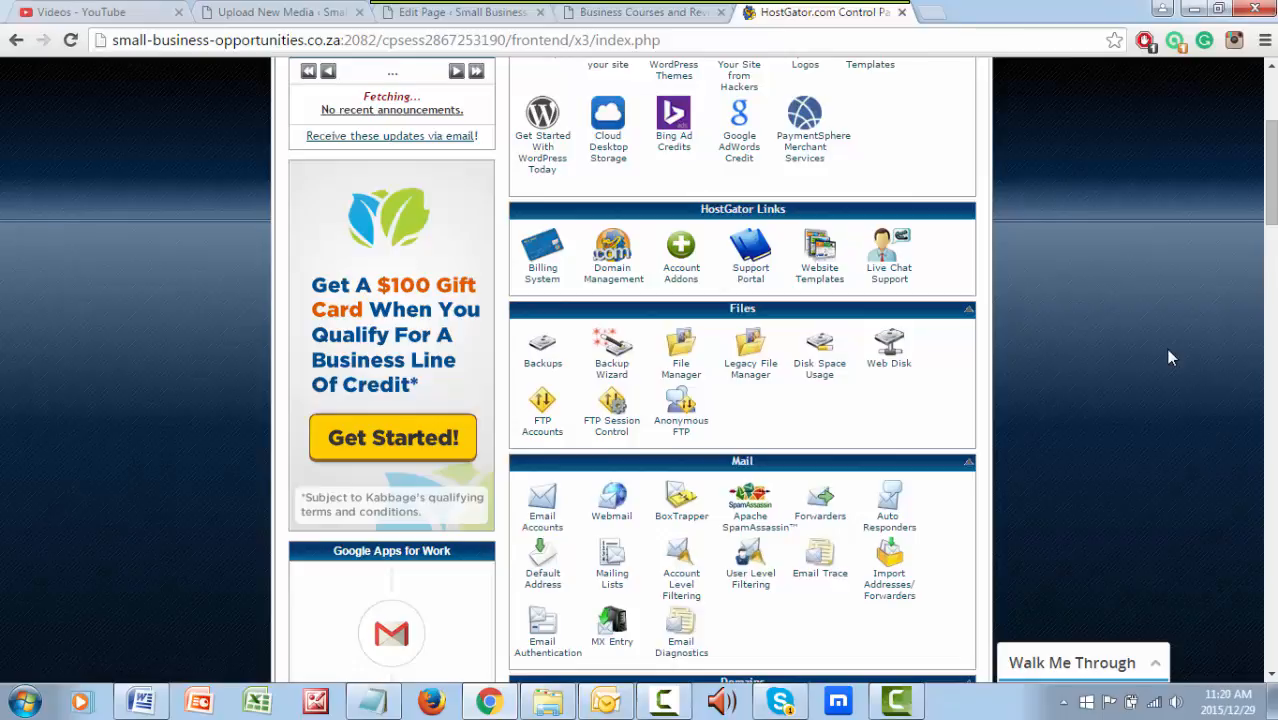
scroll(1170, 357, down, 1)
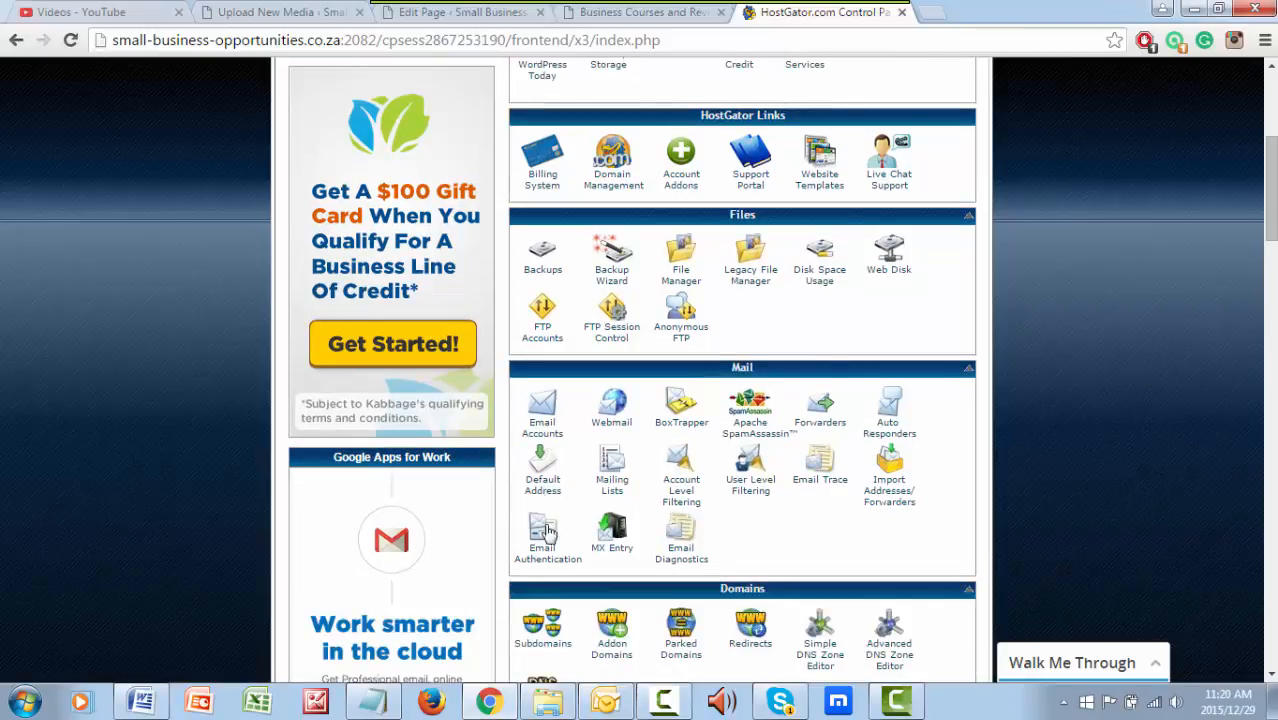